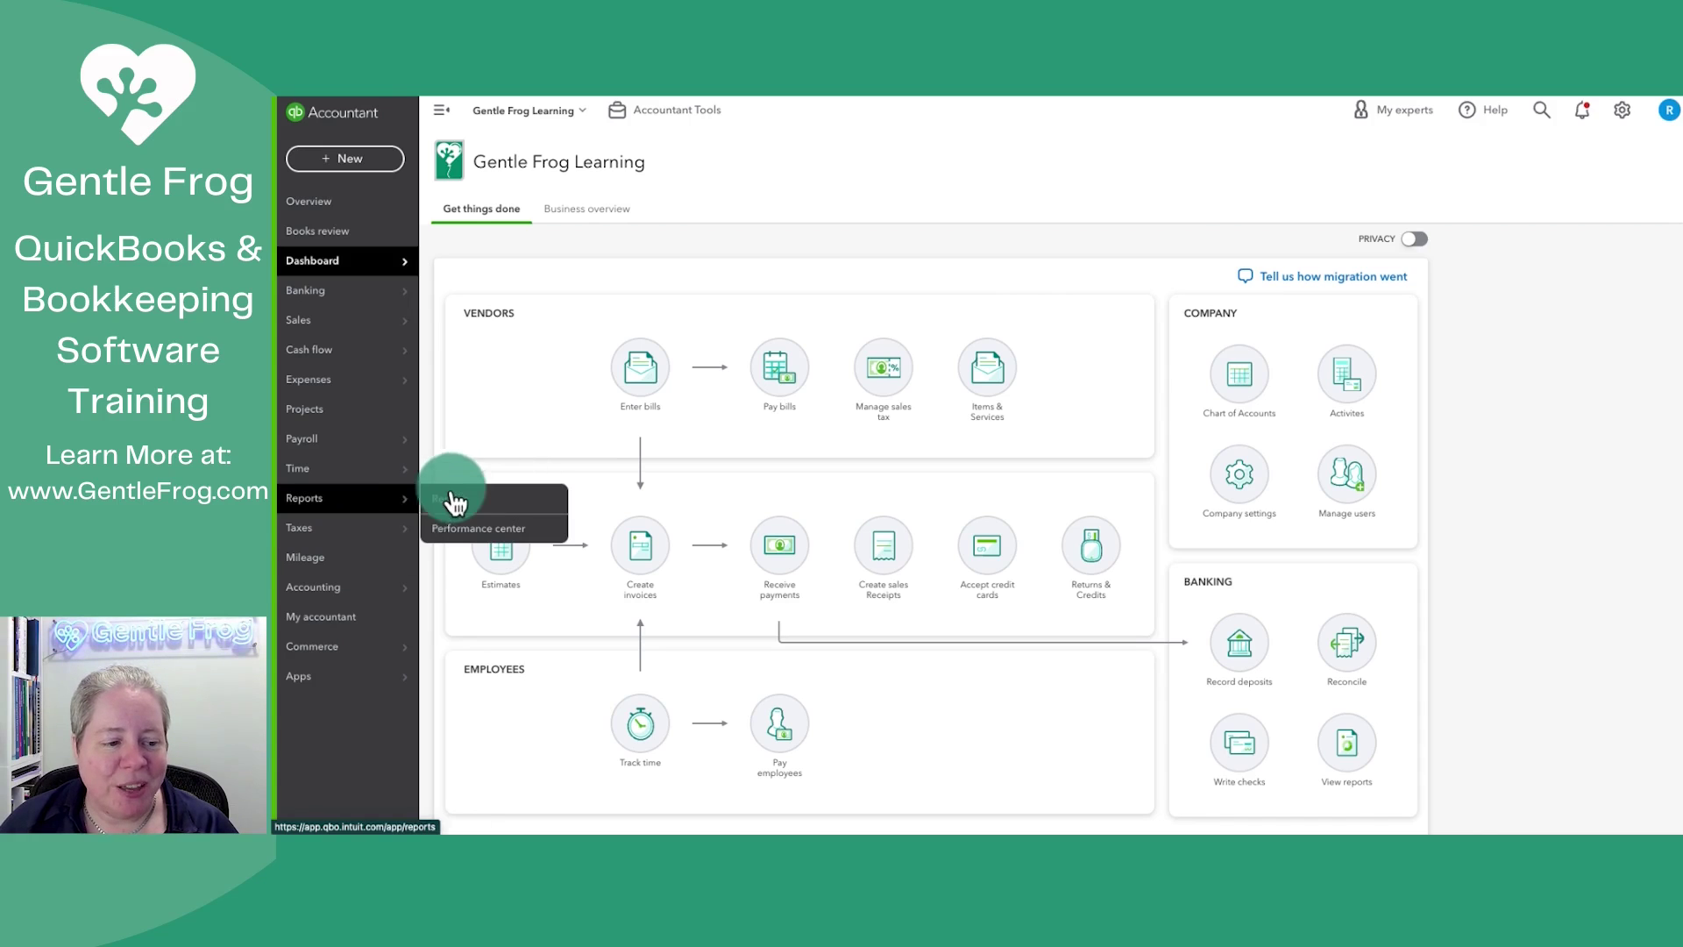
Go from the company dashboard to the Reports page using the left navigation bar.
{"action": "left_click", "coordinate": [421, 517]}
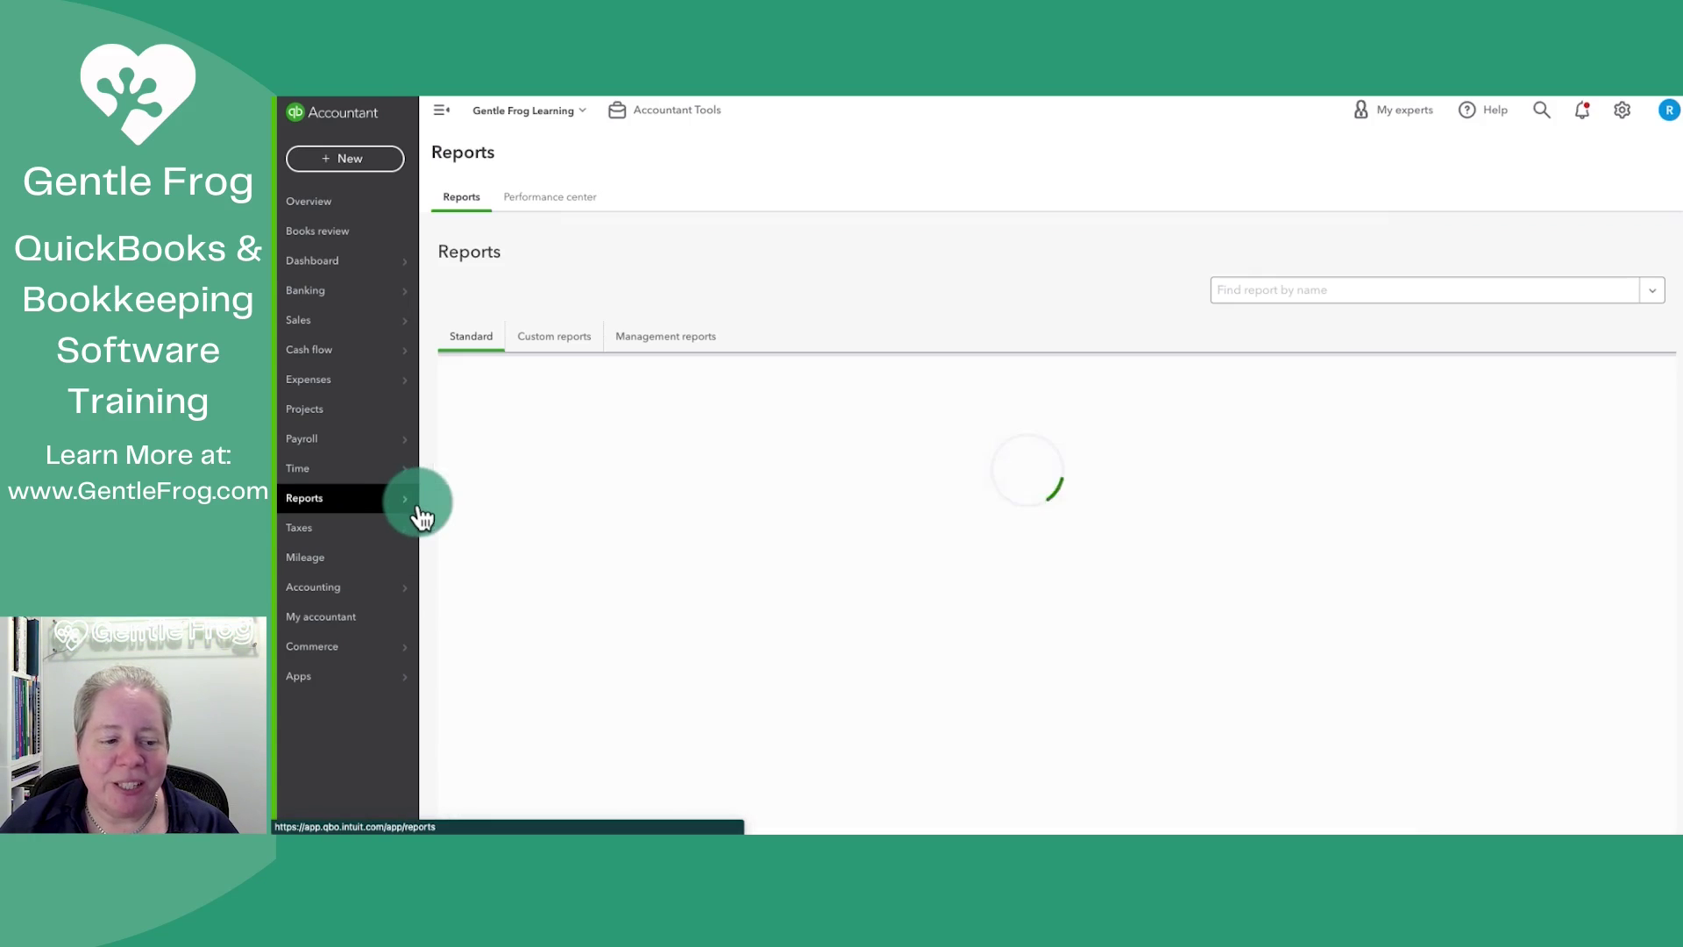
Search 'estim', run Estimates & Progress Invoicing Summary by Customer, and open the $10,000.00 estimate 1006.
{"action": "left_click", "coordinate": [1267, 298]}
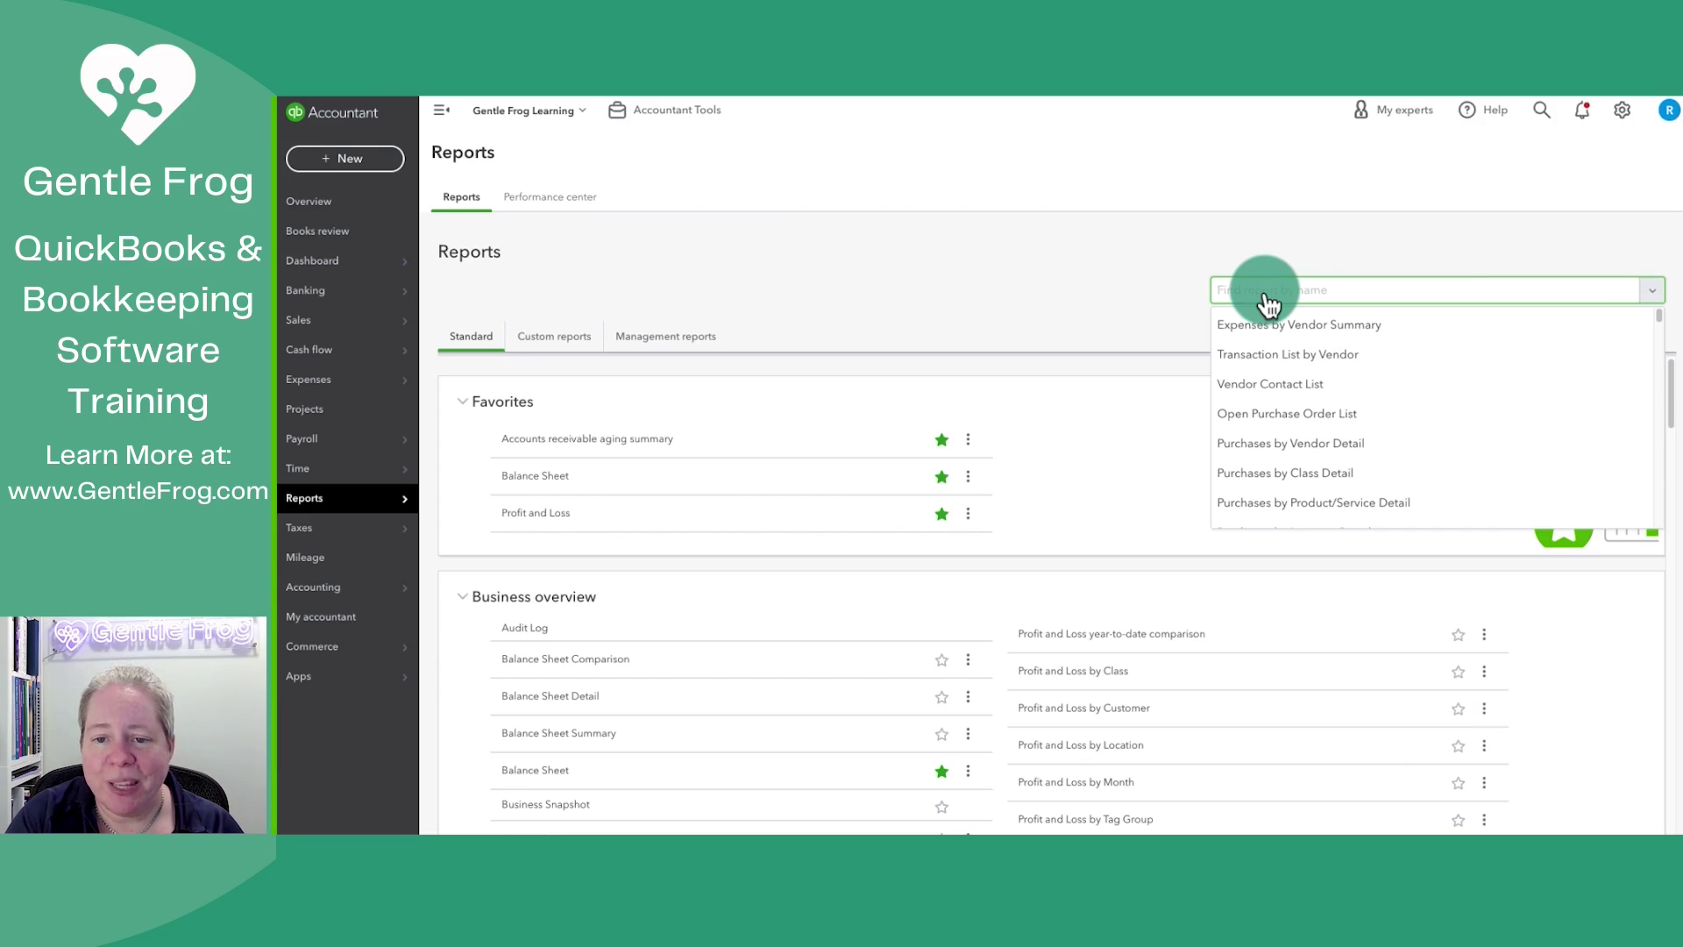
{"action": "type", "text": "estim"}
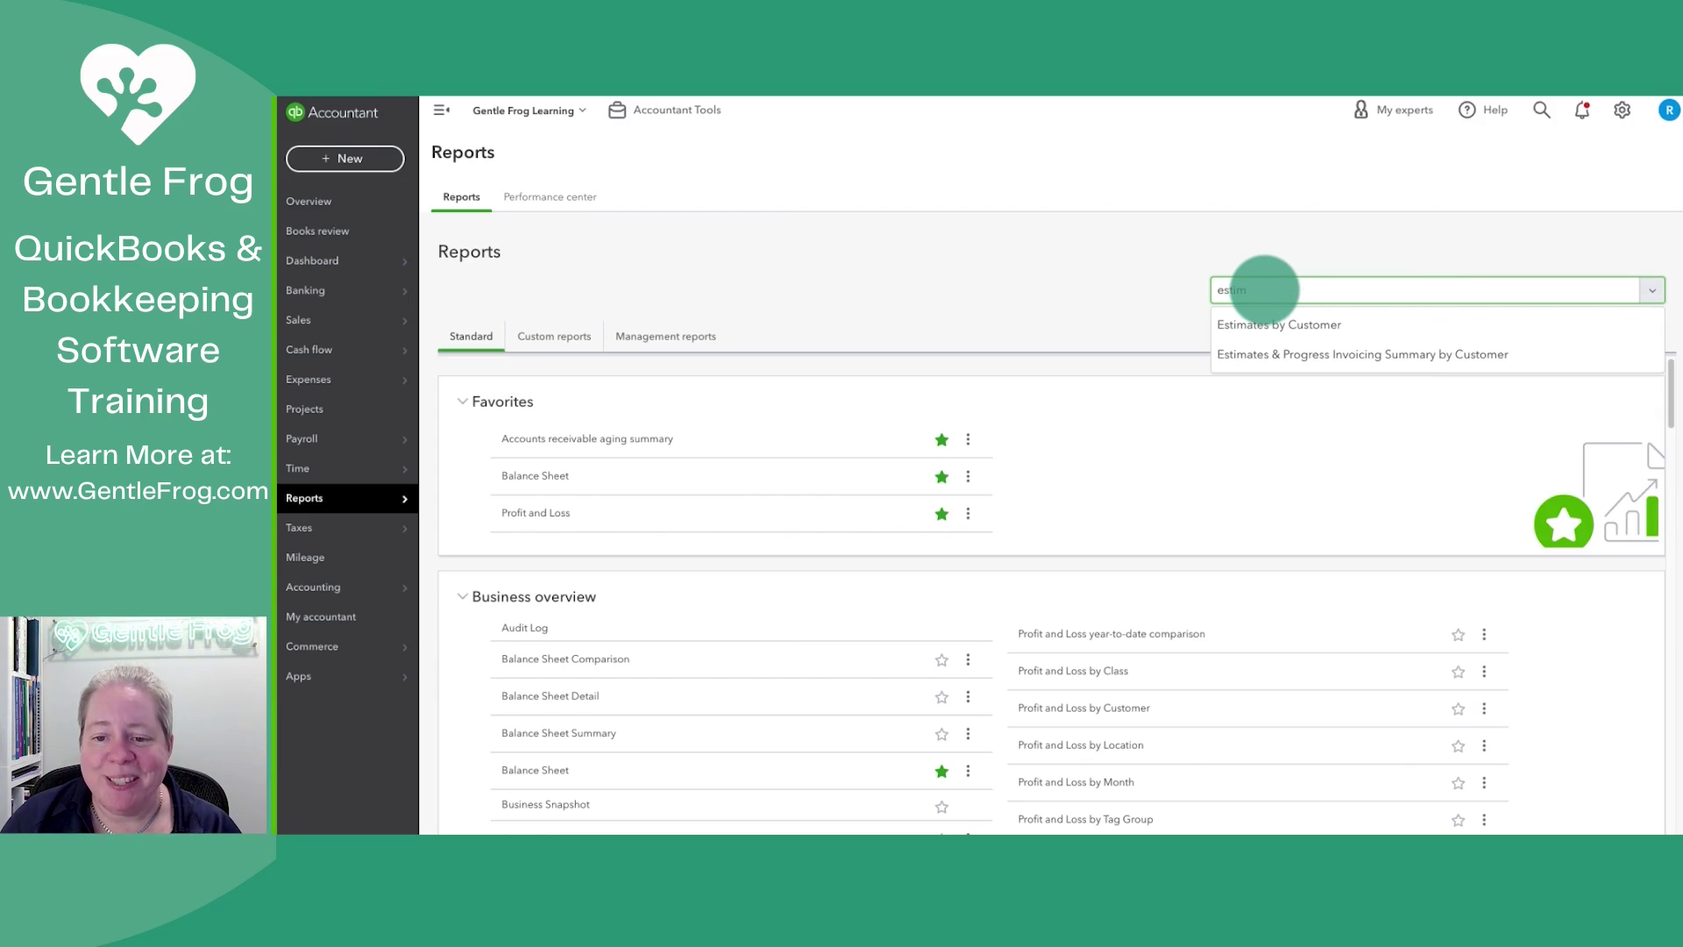
{"action": "left_click", "coordinate": [1290, 362]}
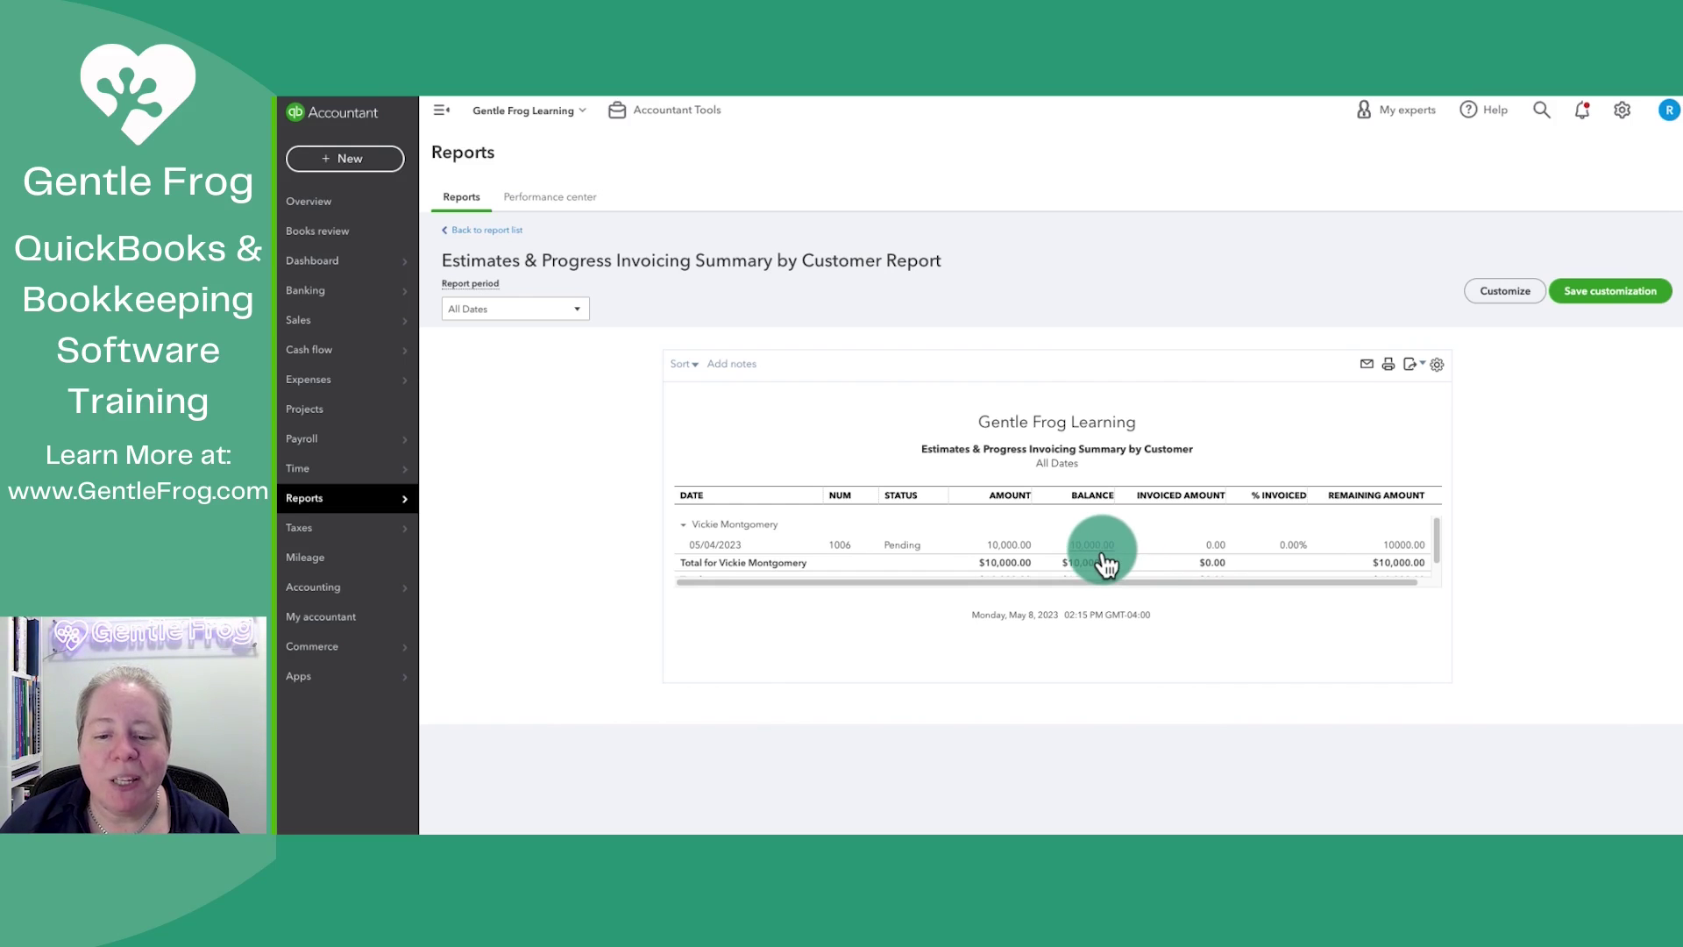
{"action": "left_click", "coordinate": [1009, 545]}
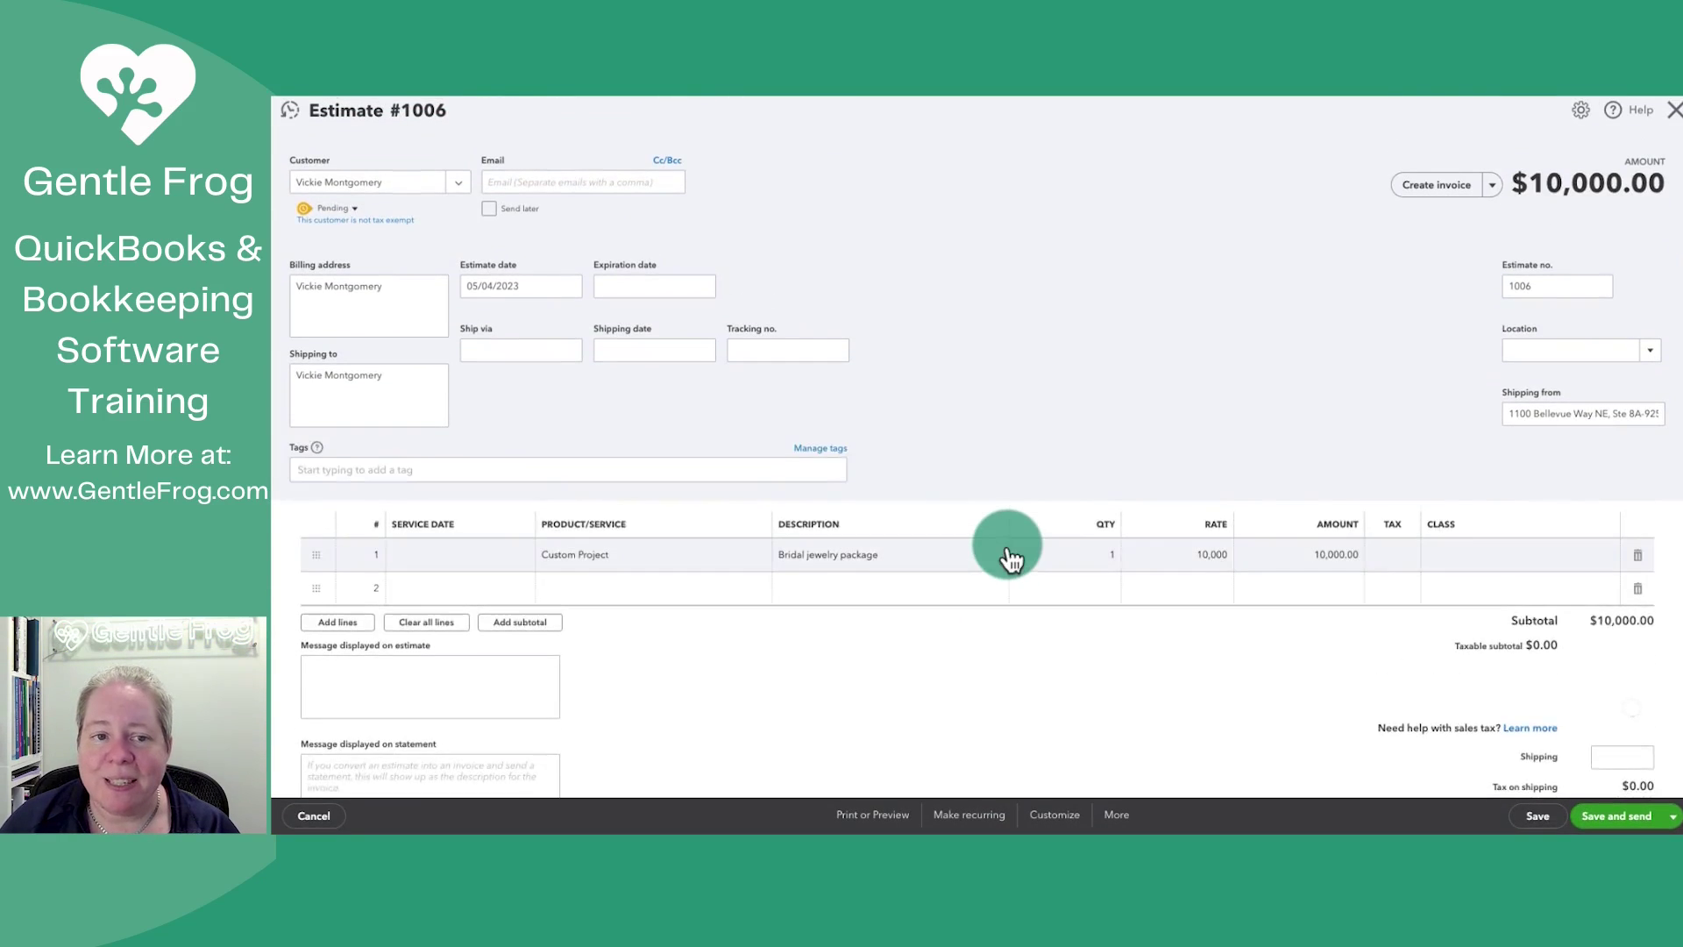
Set estimate 1006 to Accepted on 05/08/2023 with the accepter's name, then begin creating an invoice.
{"action": "left_click", "coordinate": [356, 212]}
{"action": "left_click", "coordinate": [413, 218]}
{"action": "left_click", "coordinate": [426, 272]}
{"action": "left_click", "coordinate": [503, 218]}
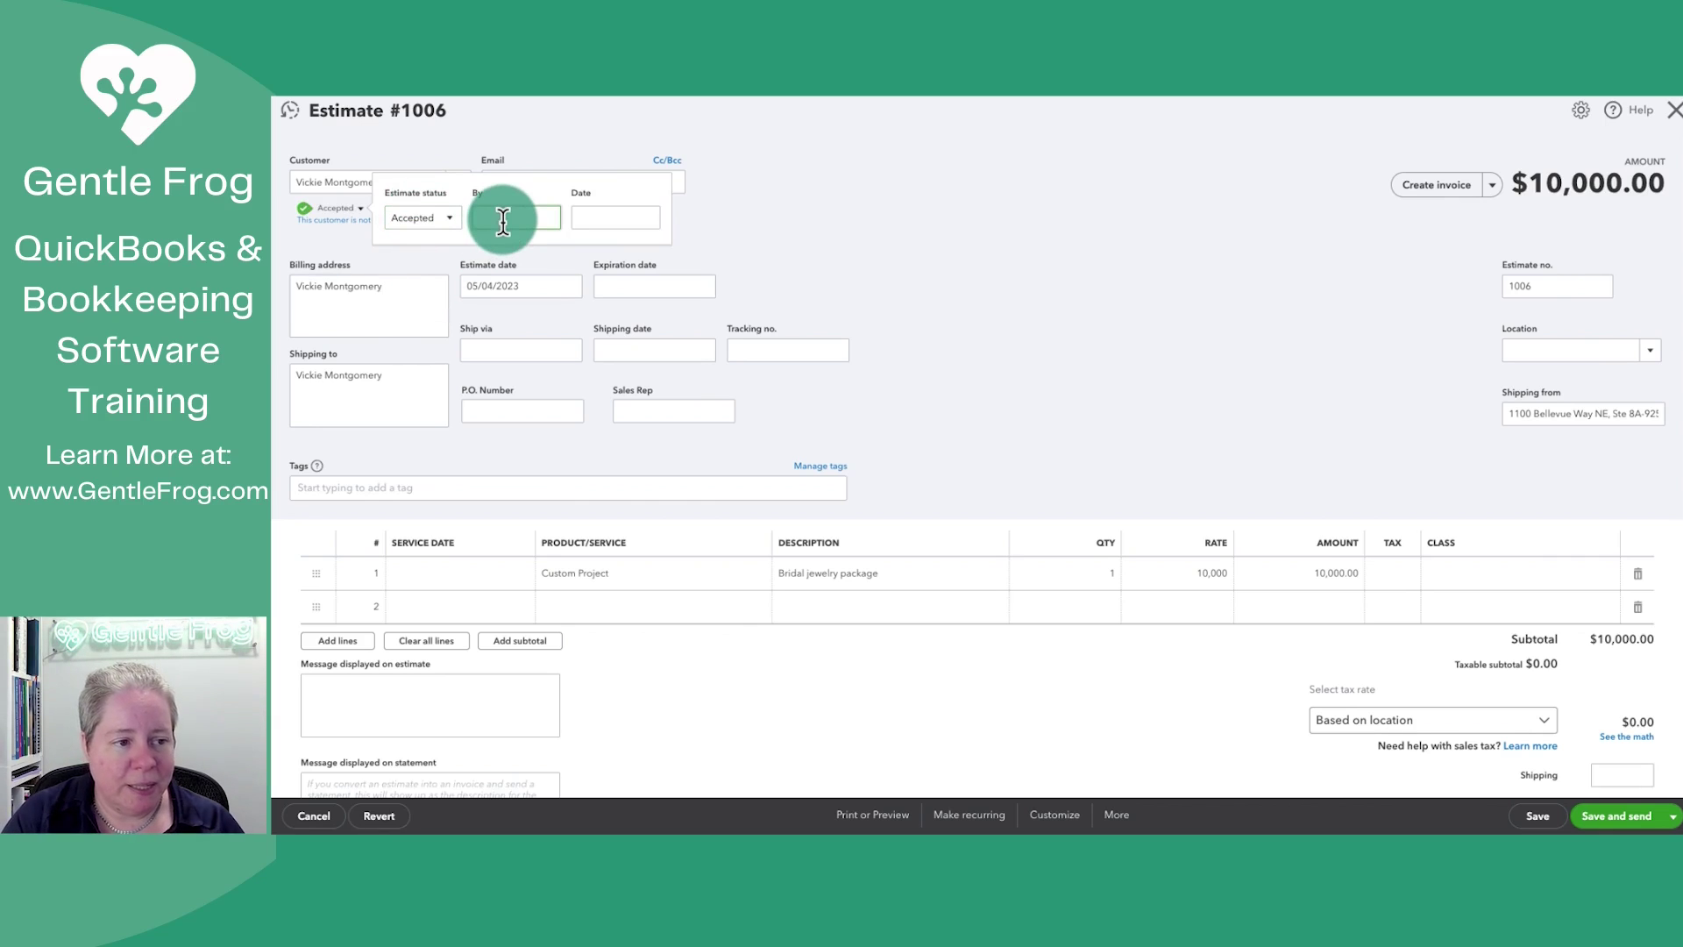
{"action": "type", "text": "VM"}
{"action": "key", "text": "Tab"}
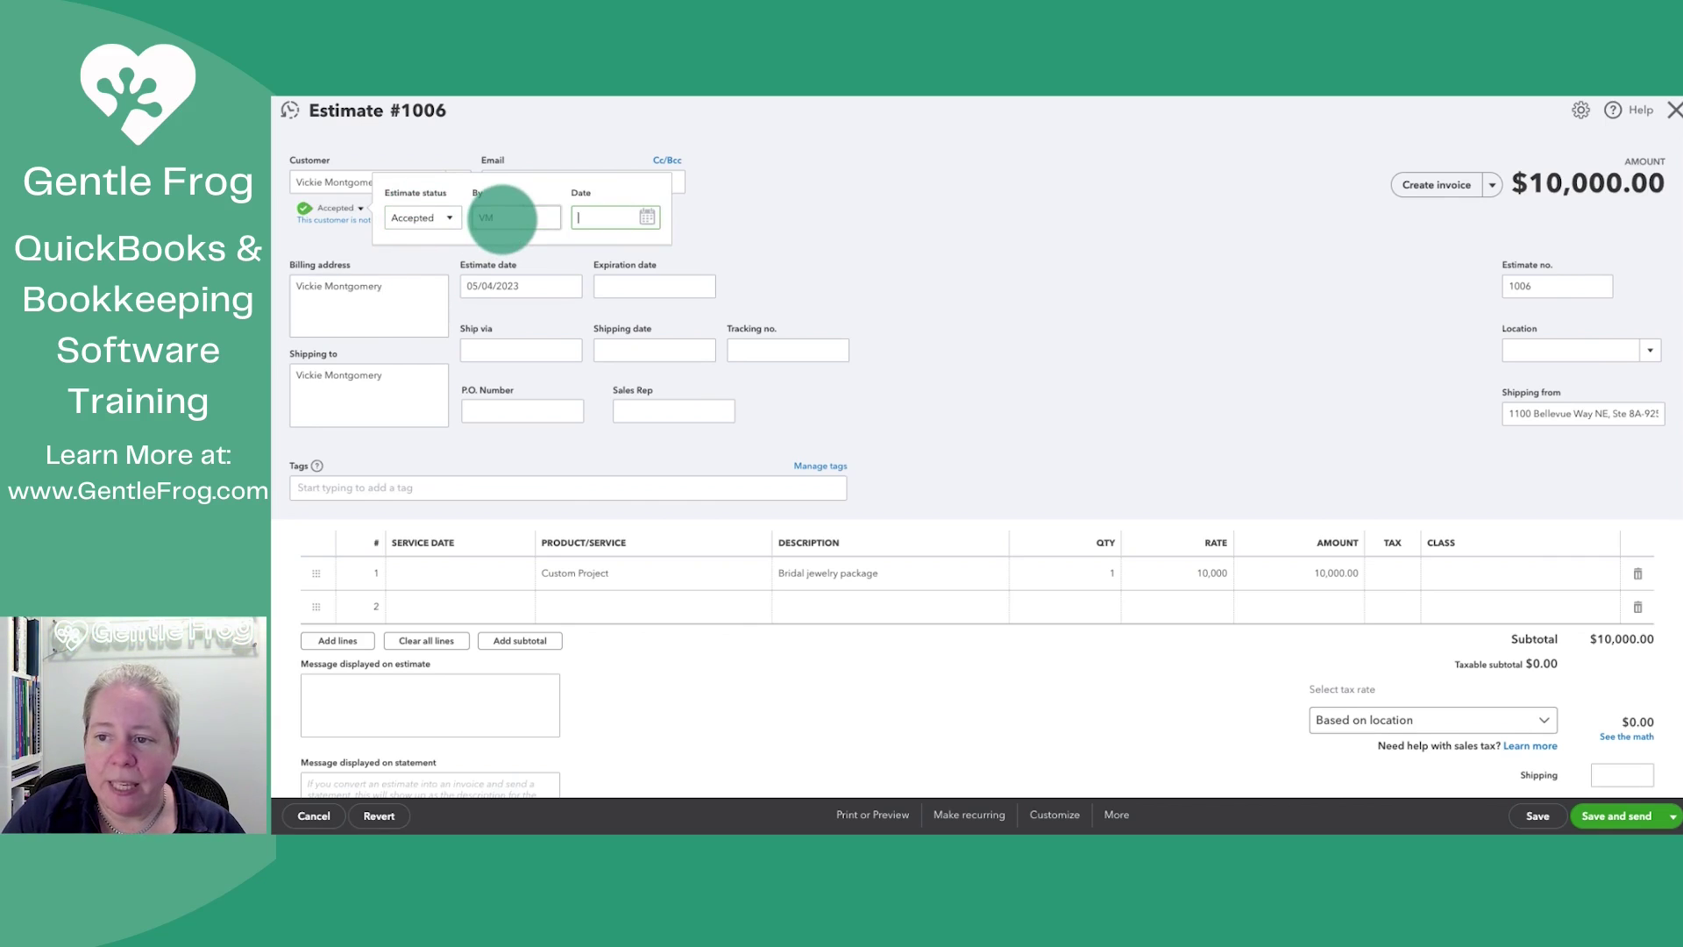
{"action": "type", "text": "05"}
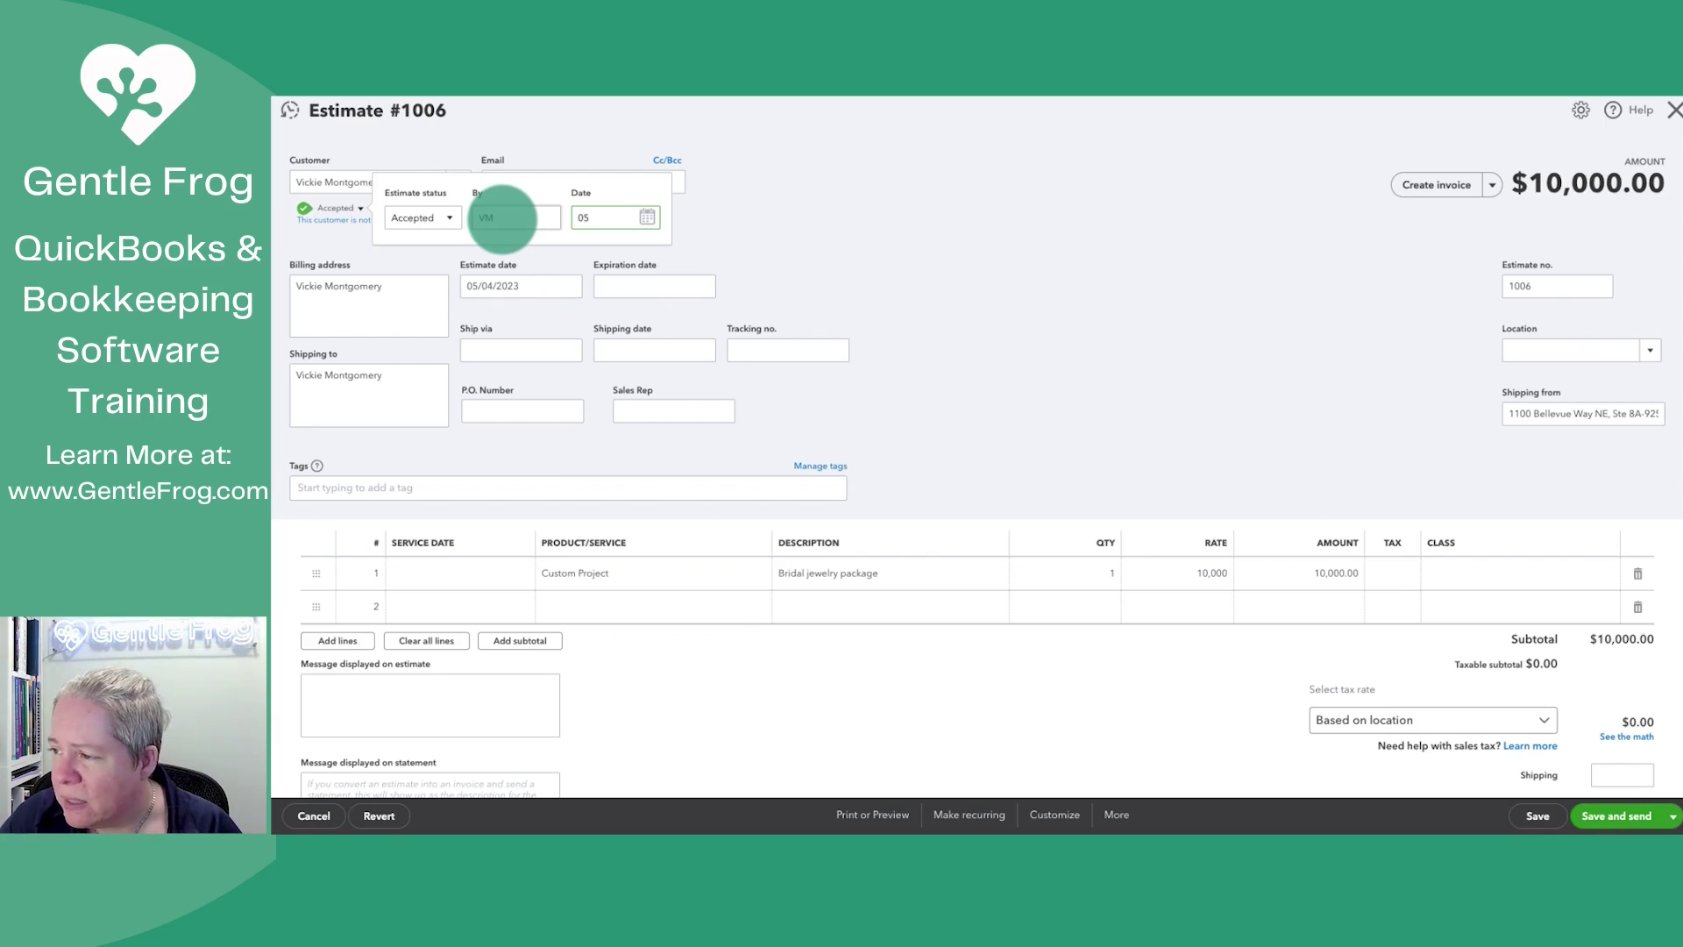
{"action": "type", "text": "/08"}
{"action": "key", "text": "Tab"}
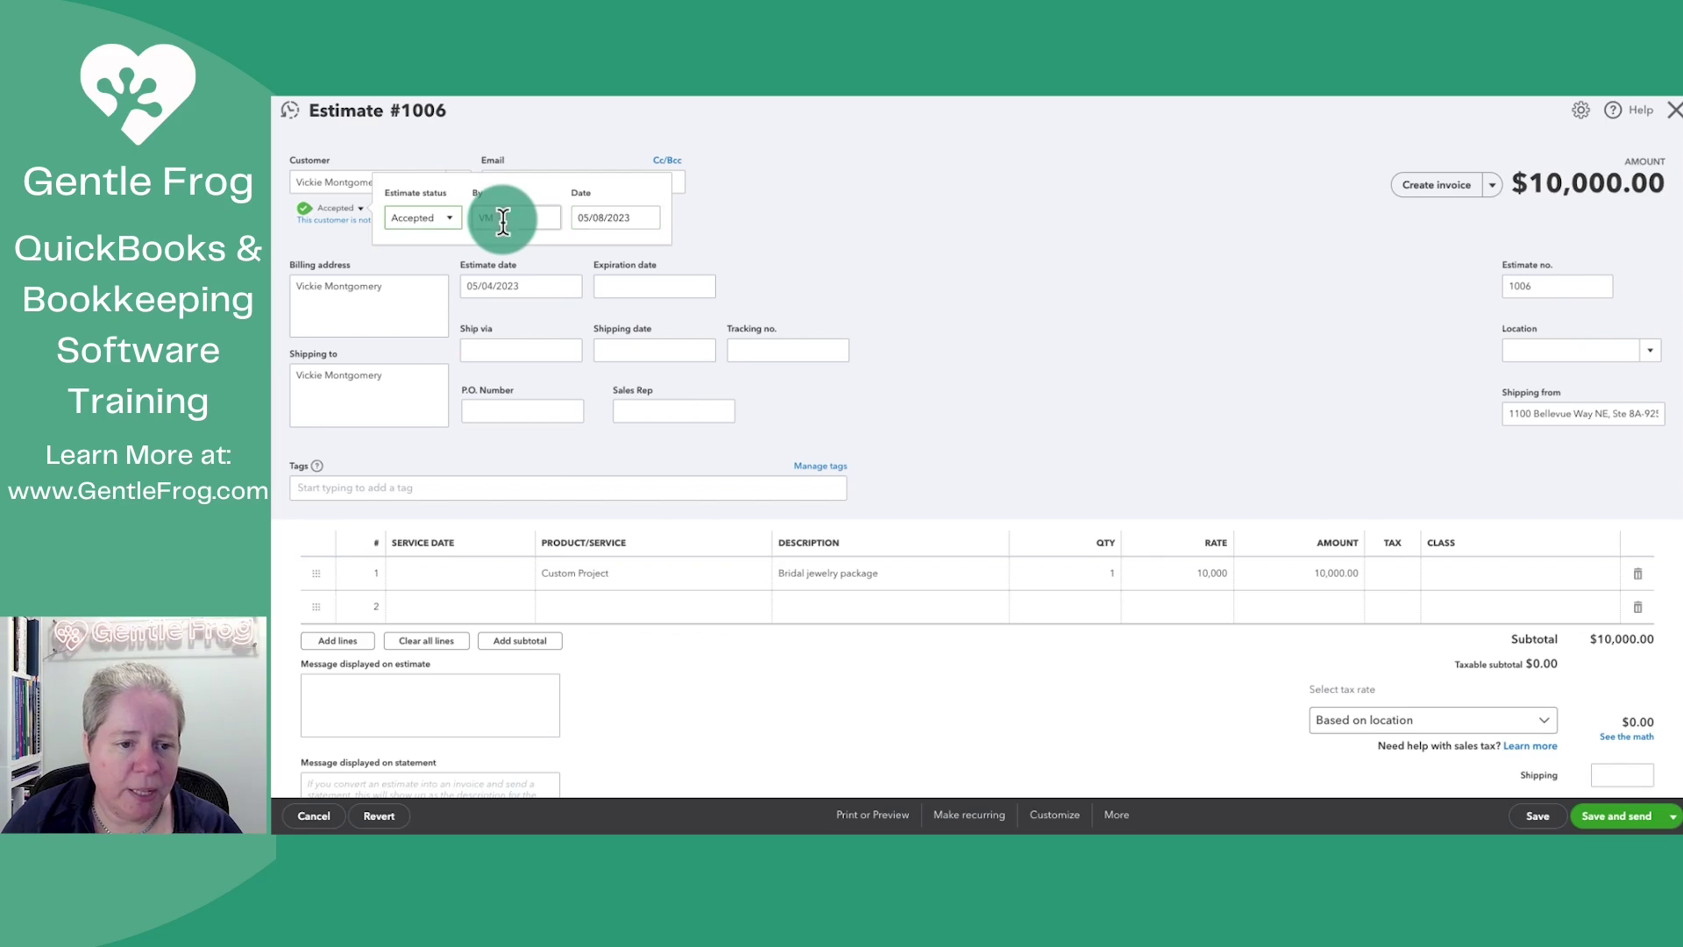
{"action": "left_click", "coordinate": [987, 277]}
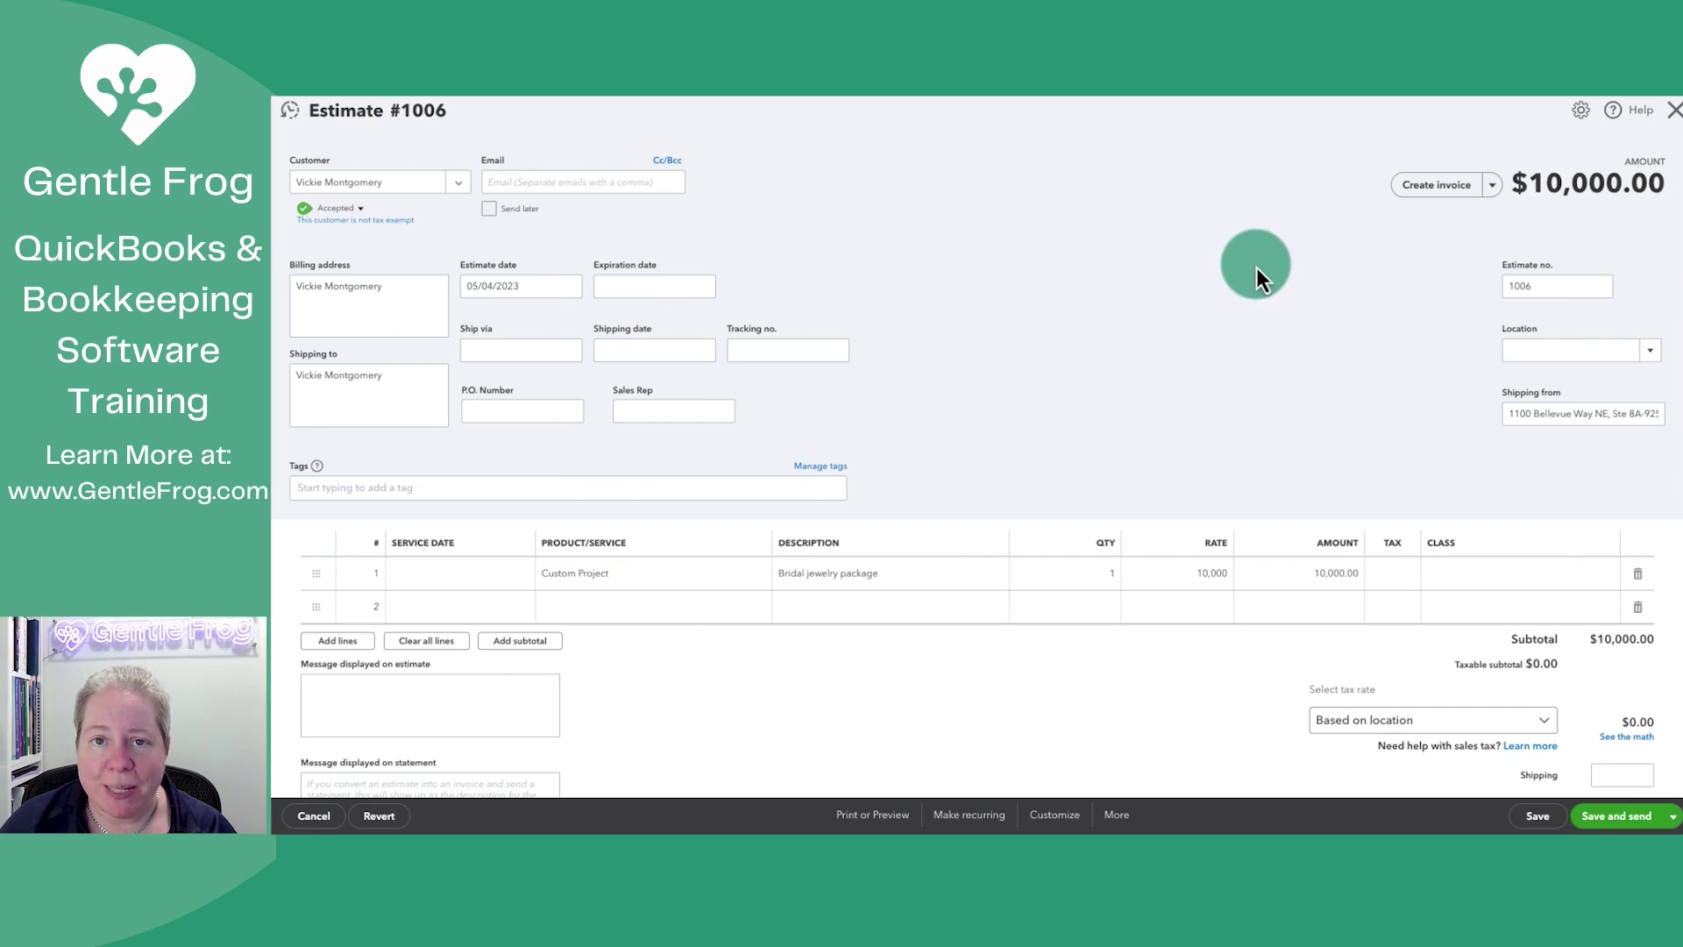
{"action": "left_click", "coordinate": [1442, 195]}
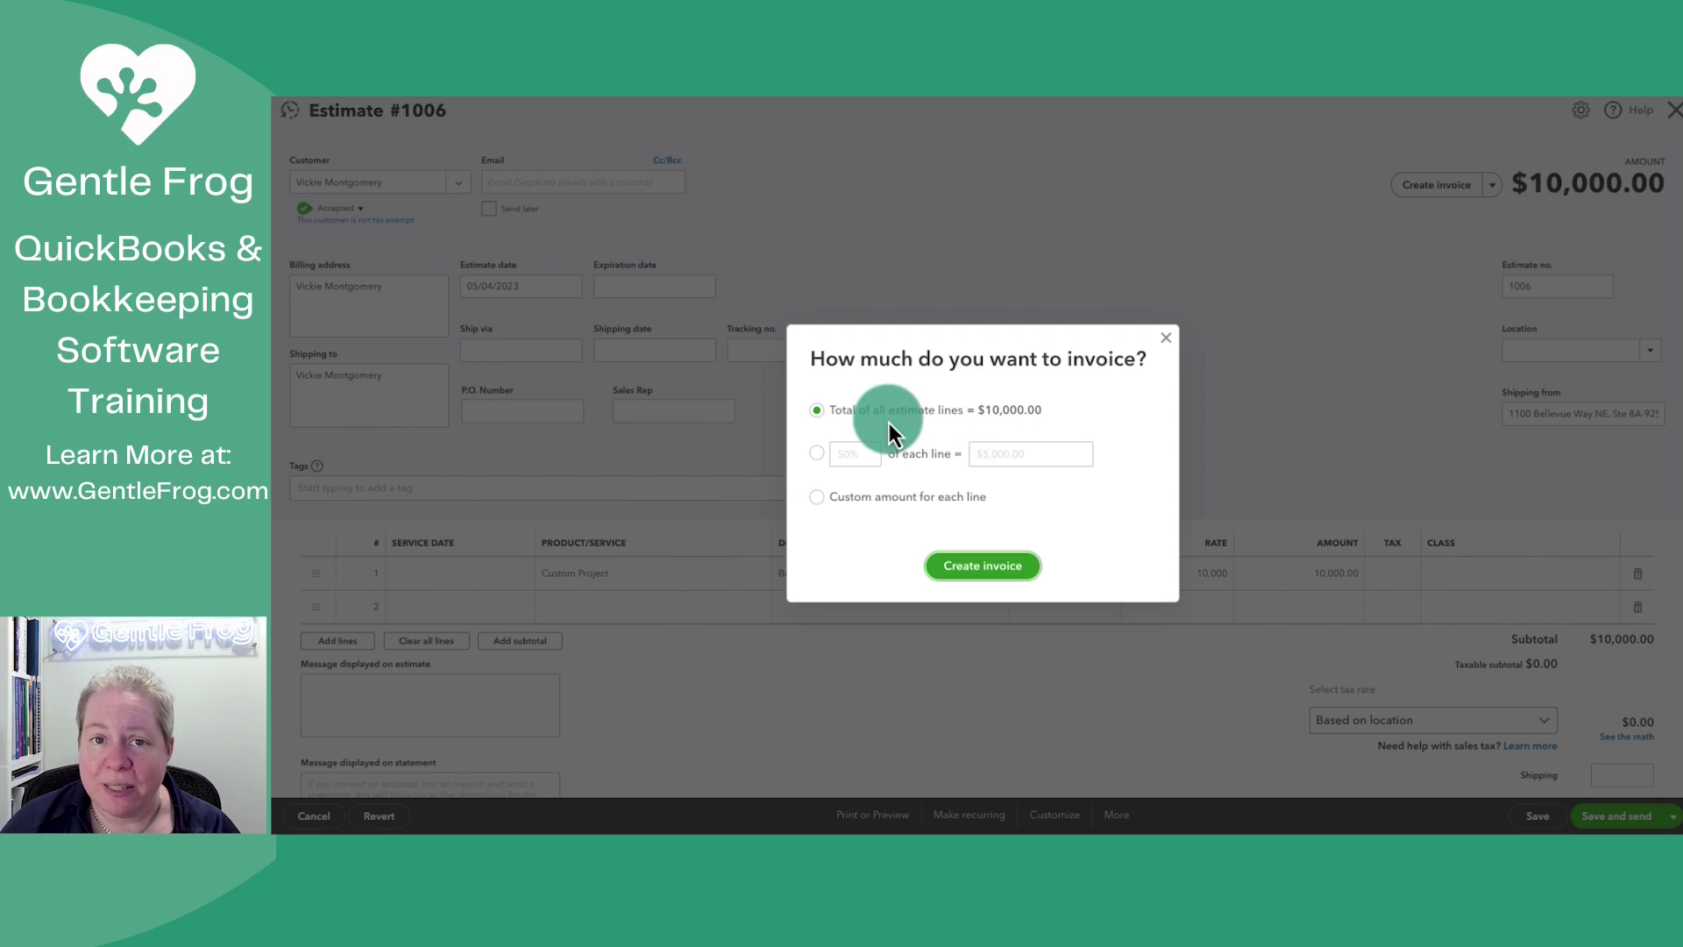
Choose a percentage of each line, change 50% to 25% ($2,500.00), and create the invoice.
{"action": "left_click", "coordinate": [817, 454]}
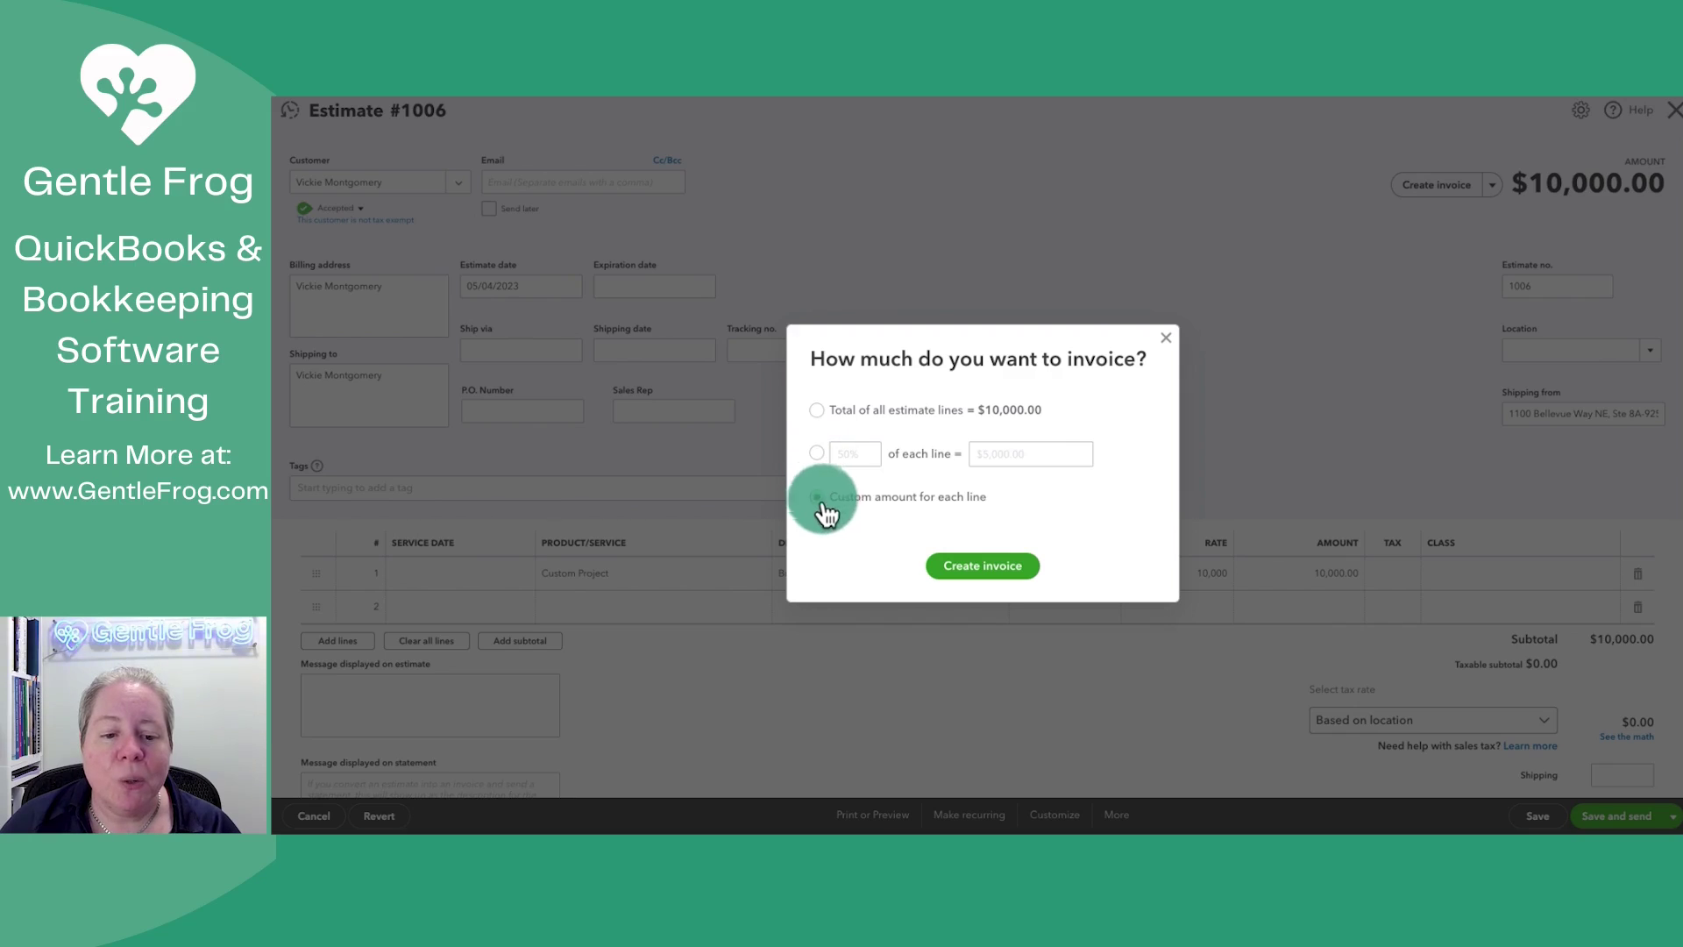
{"action": "left_click", "coordinate": [817, 497]}
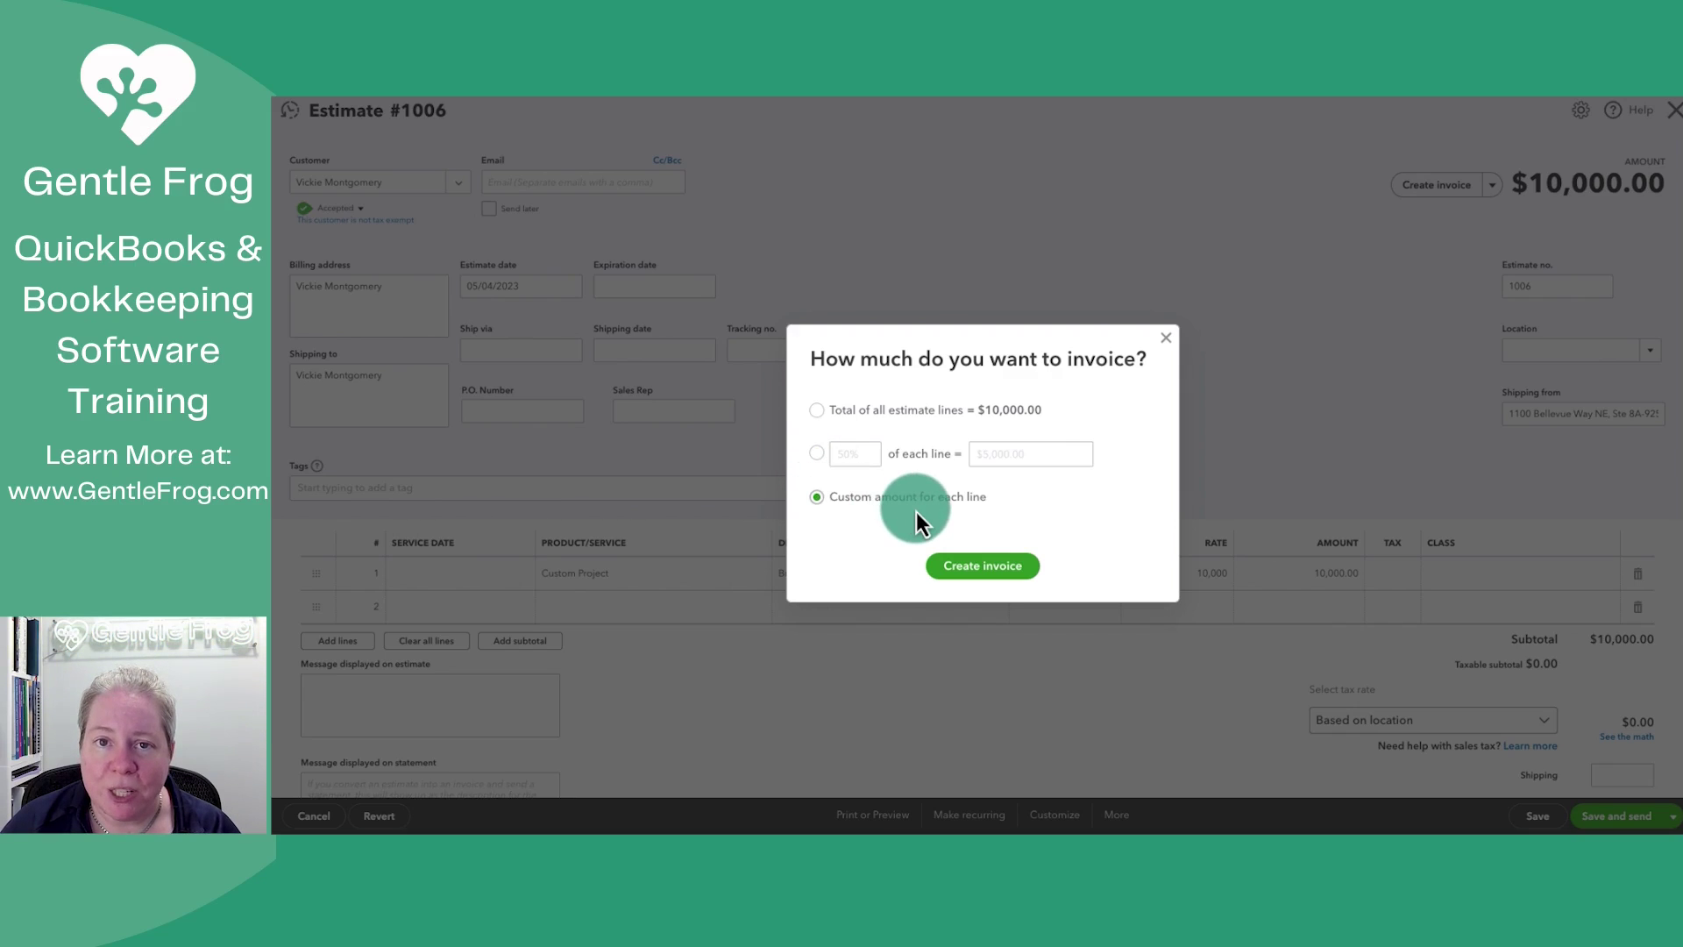
{"action": "left_click", "coordinate": [824, 457]}
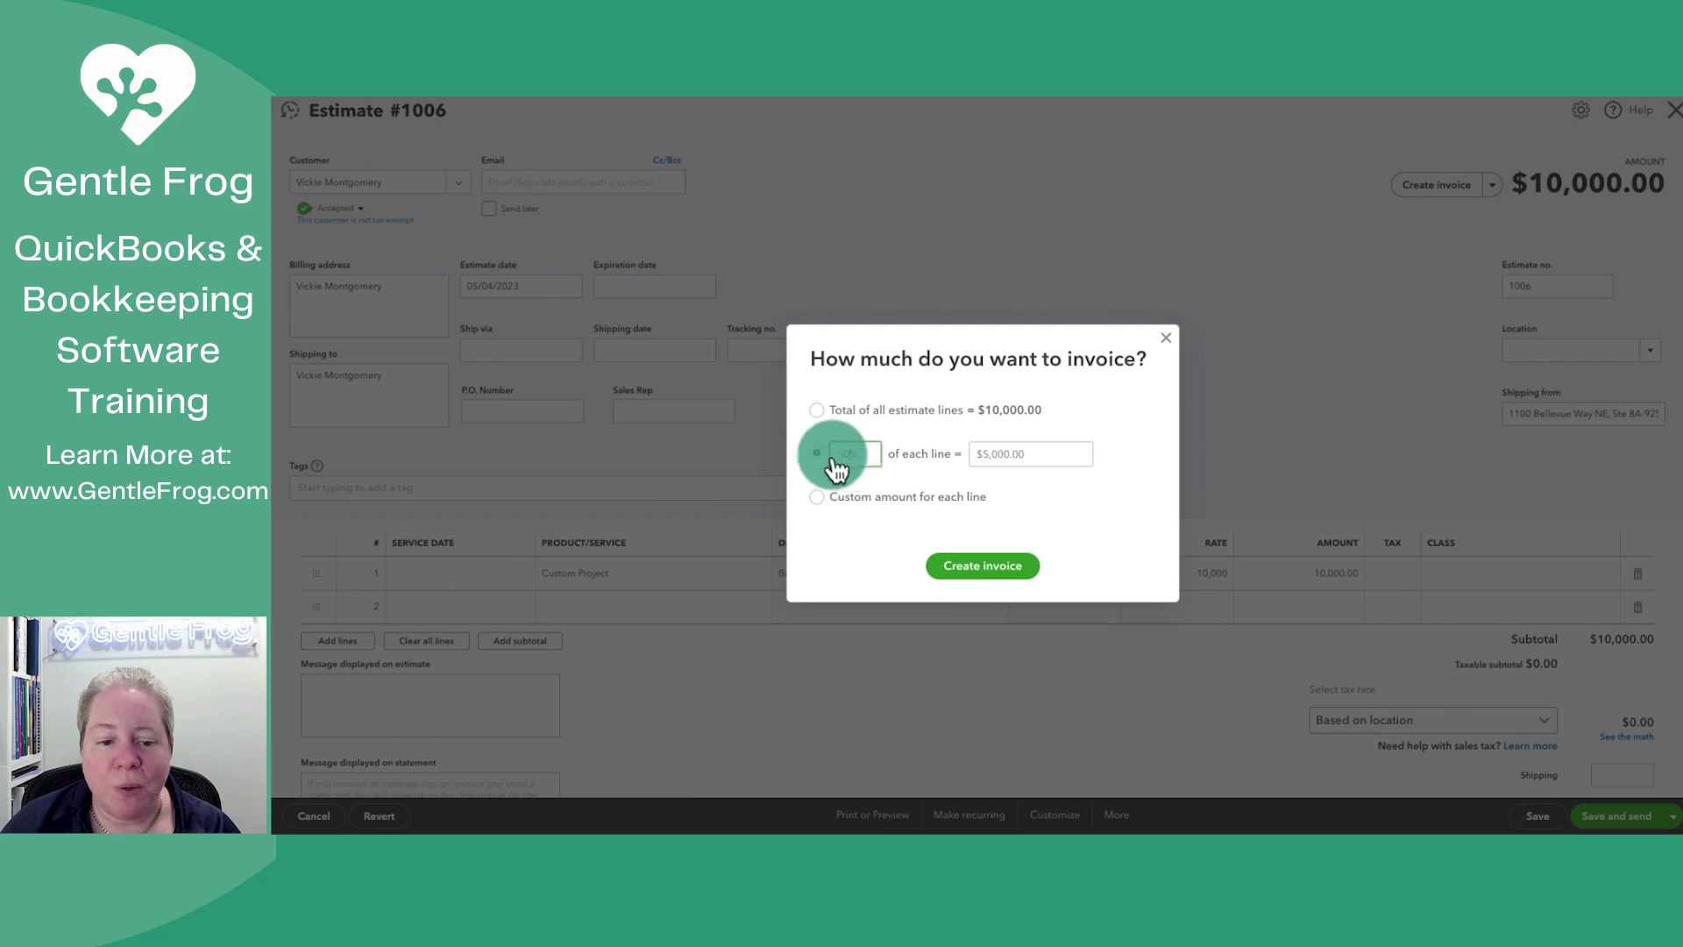
{"action": "left_click", "coordinate": [833, 455]}
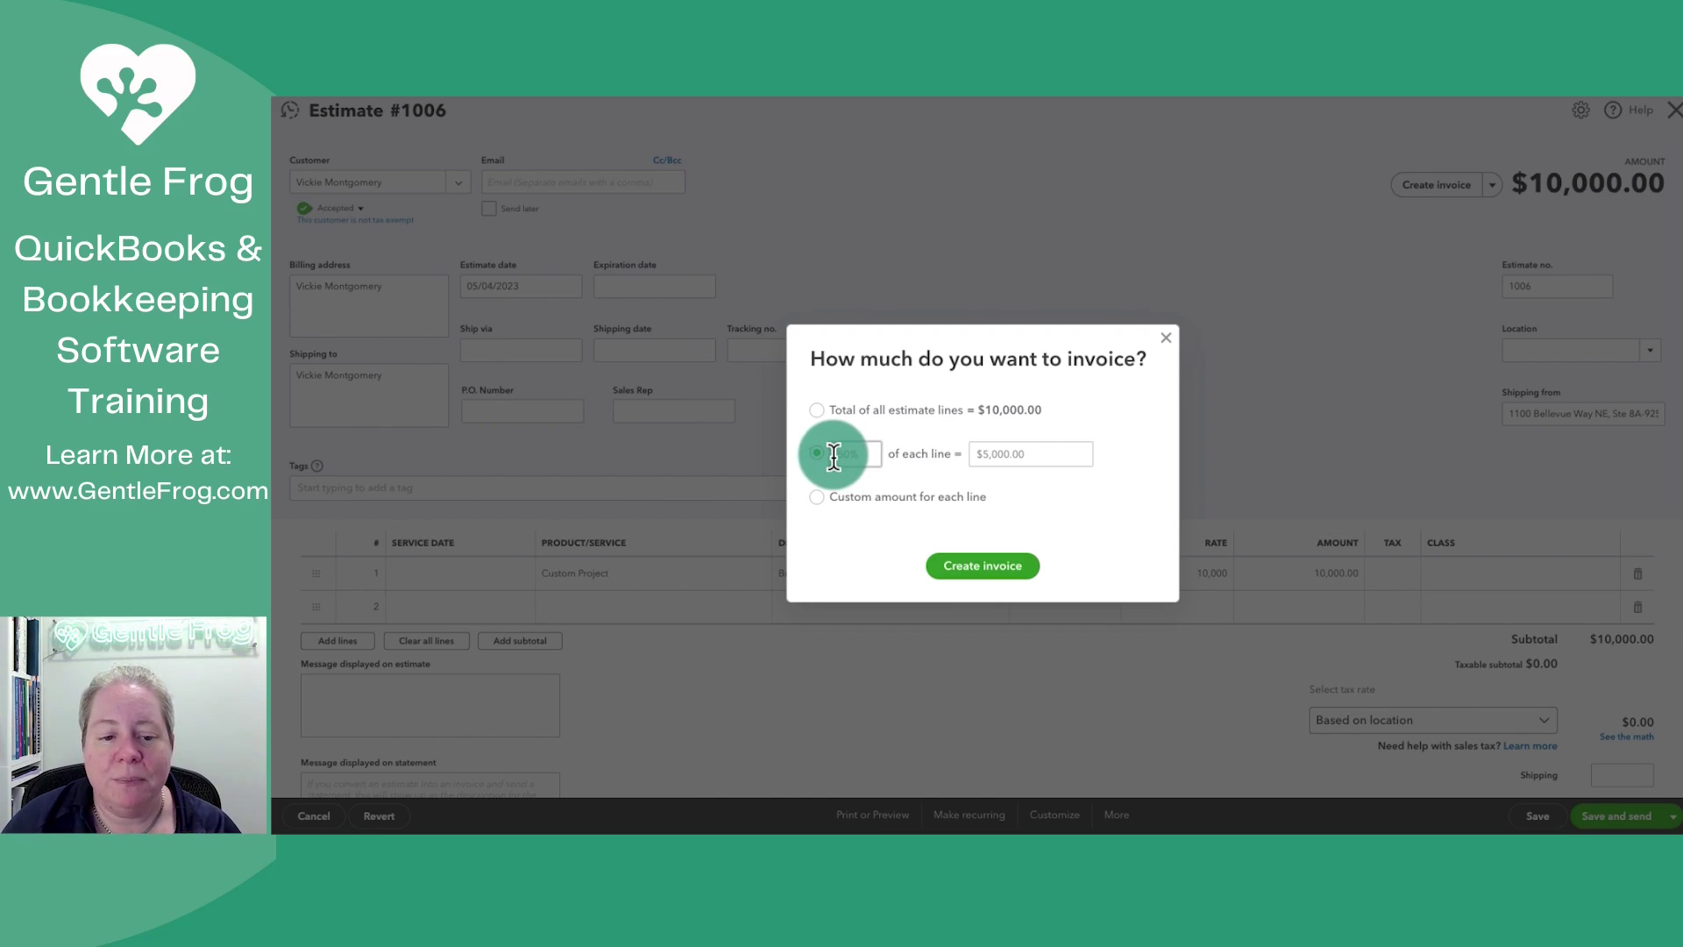
{"action": "key", "text": "BackSpace"}
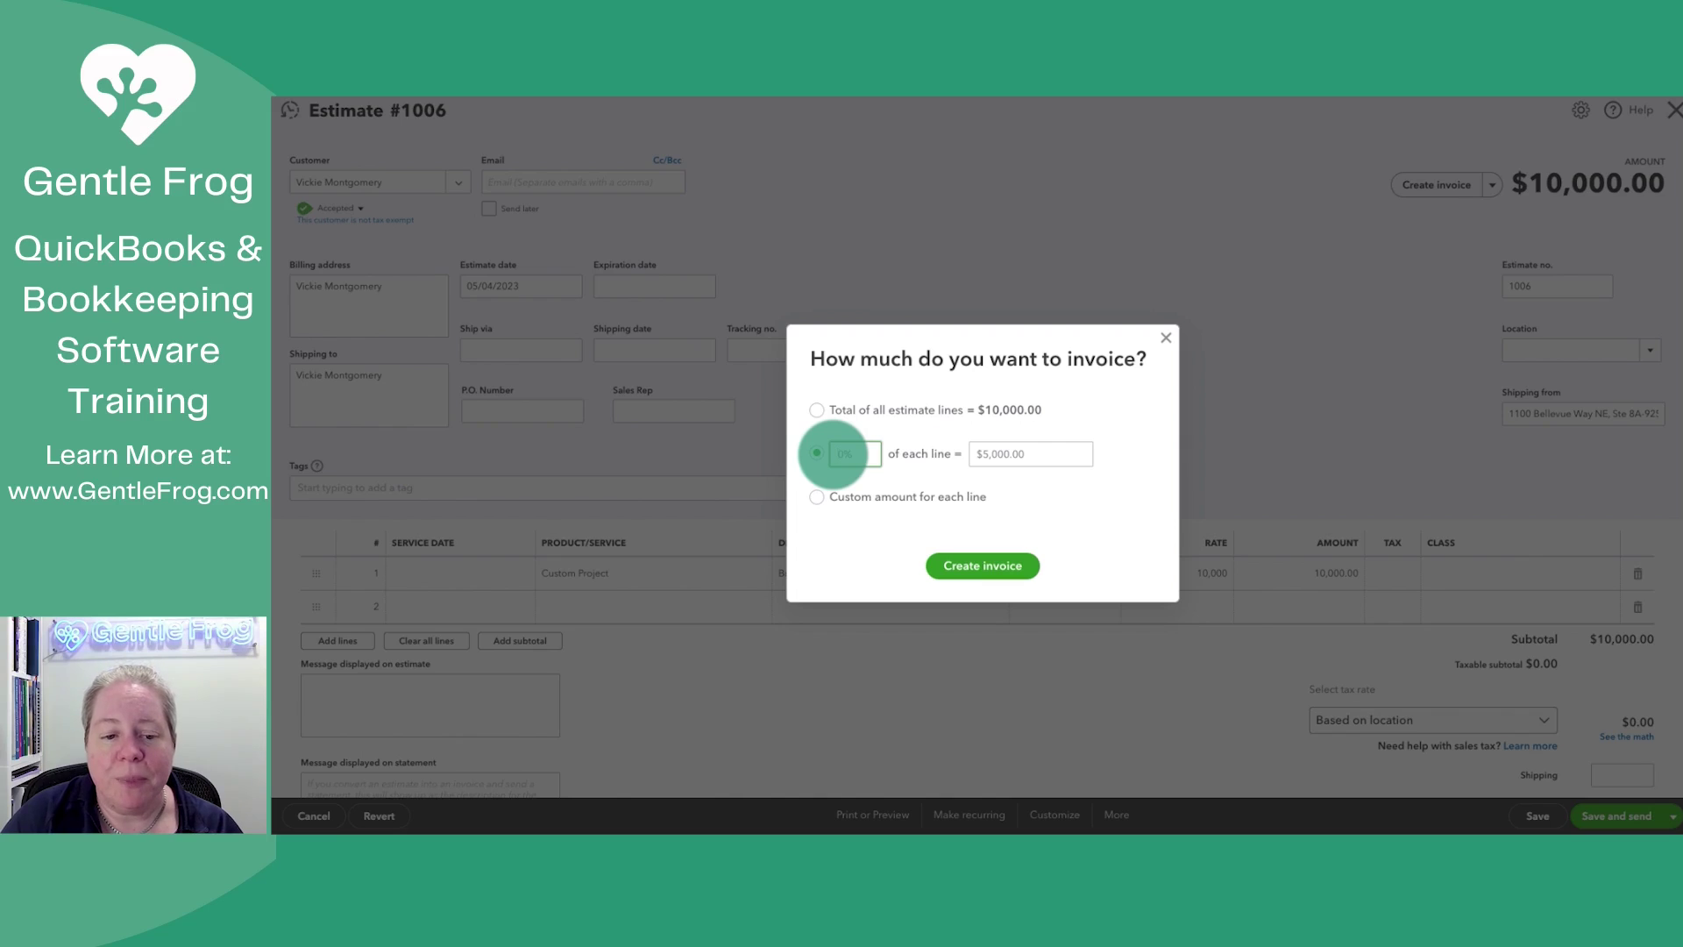
{"action": "type", "text": "25"}
{"action": "key", "text": "Tab"}
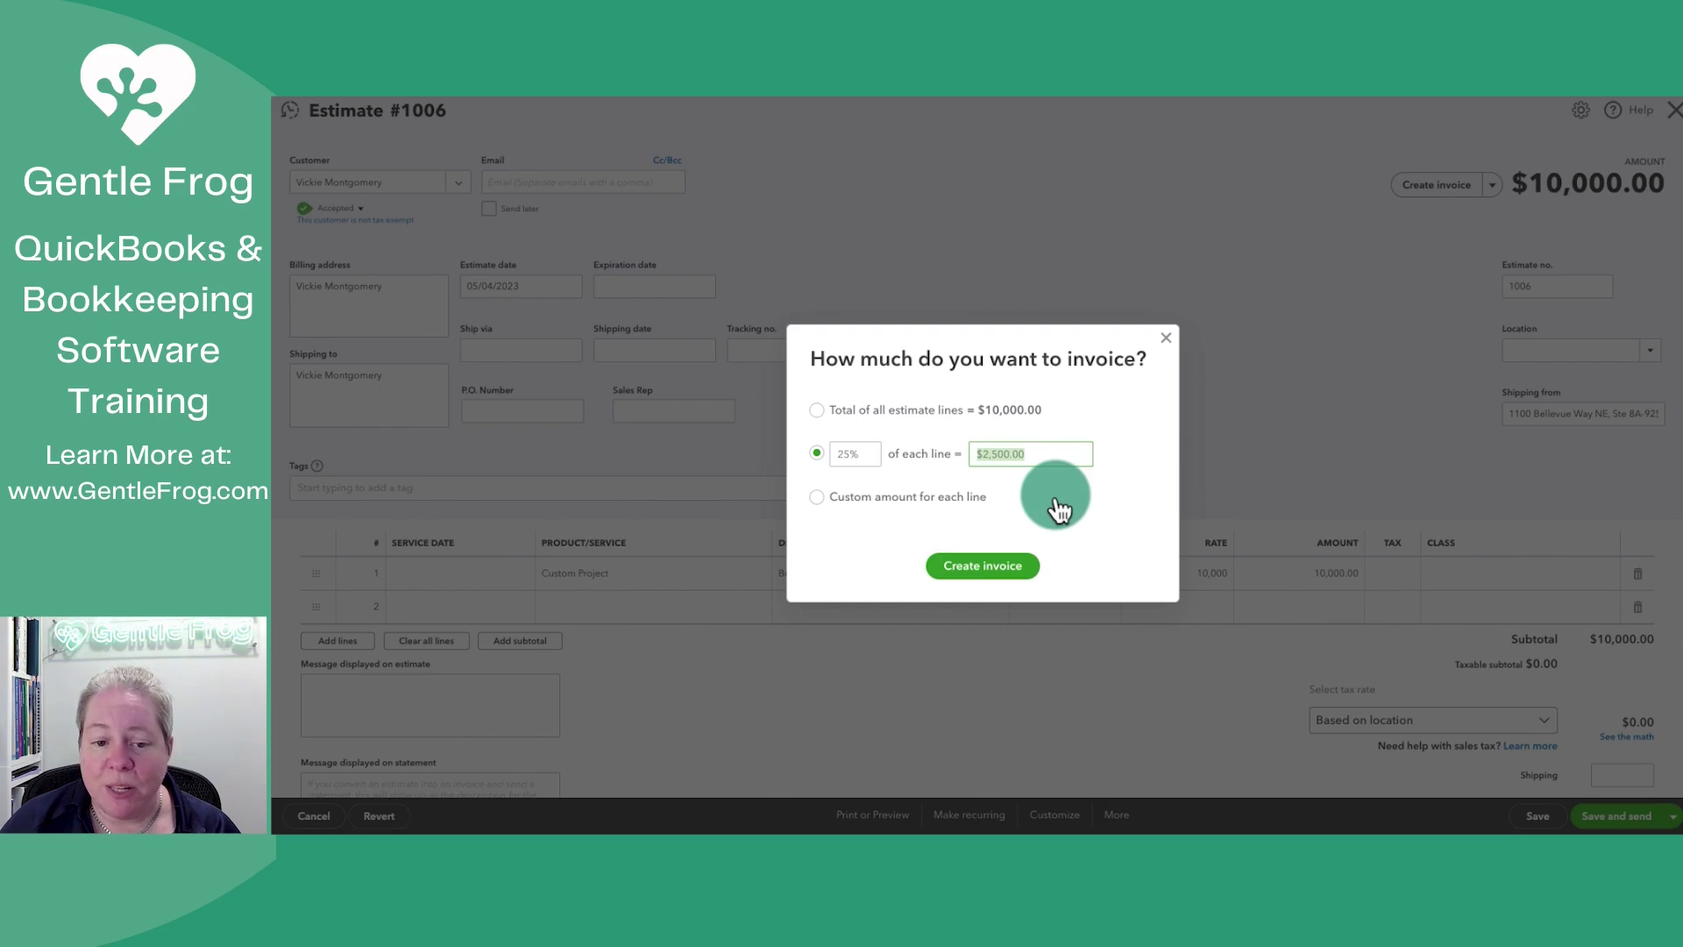
{"action": "left_click", "coordinate": [980, 567]}
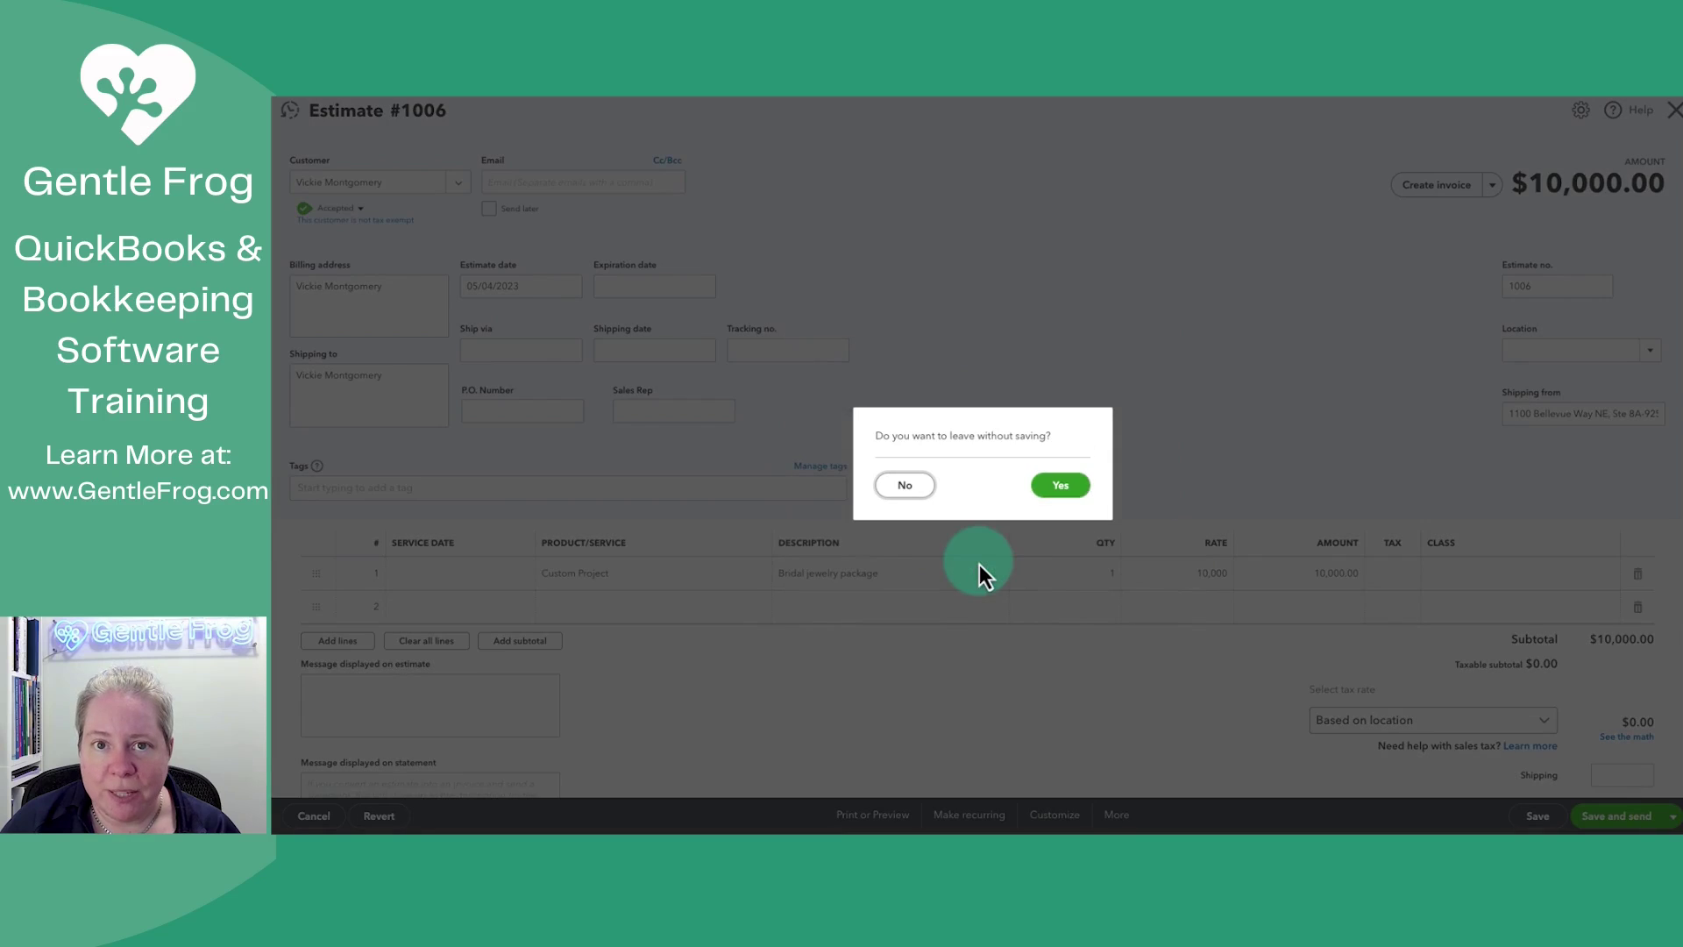
Confirm leaving the estimate and date the new invoice #1030 May 8, 2023.
{"action": "left_click", "coordinate": [1062, 487]}
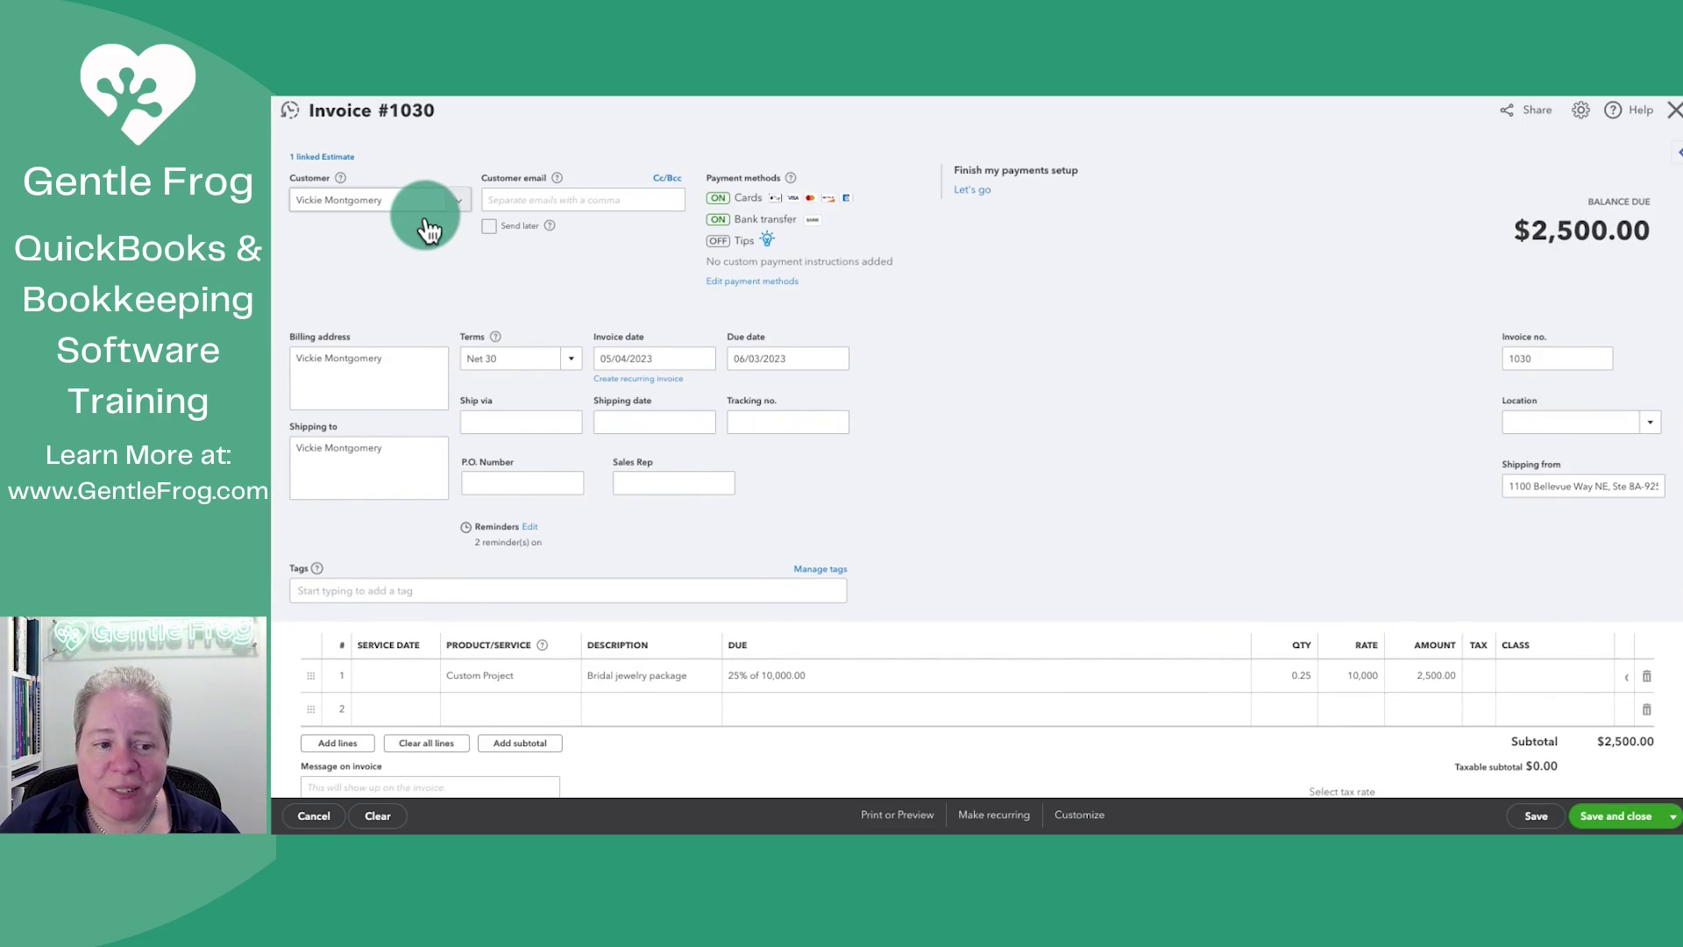
{"action": "left_click", "coordinate": [661, 361]}
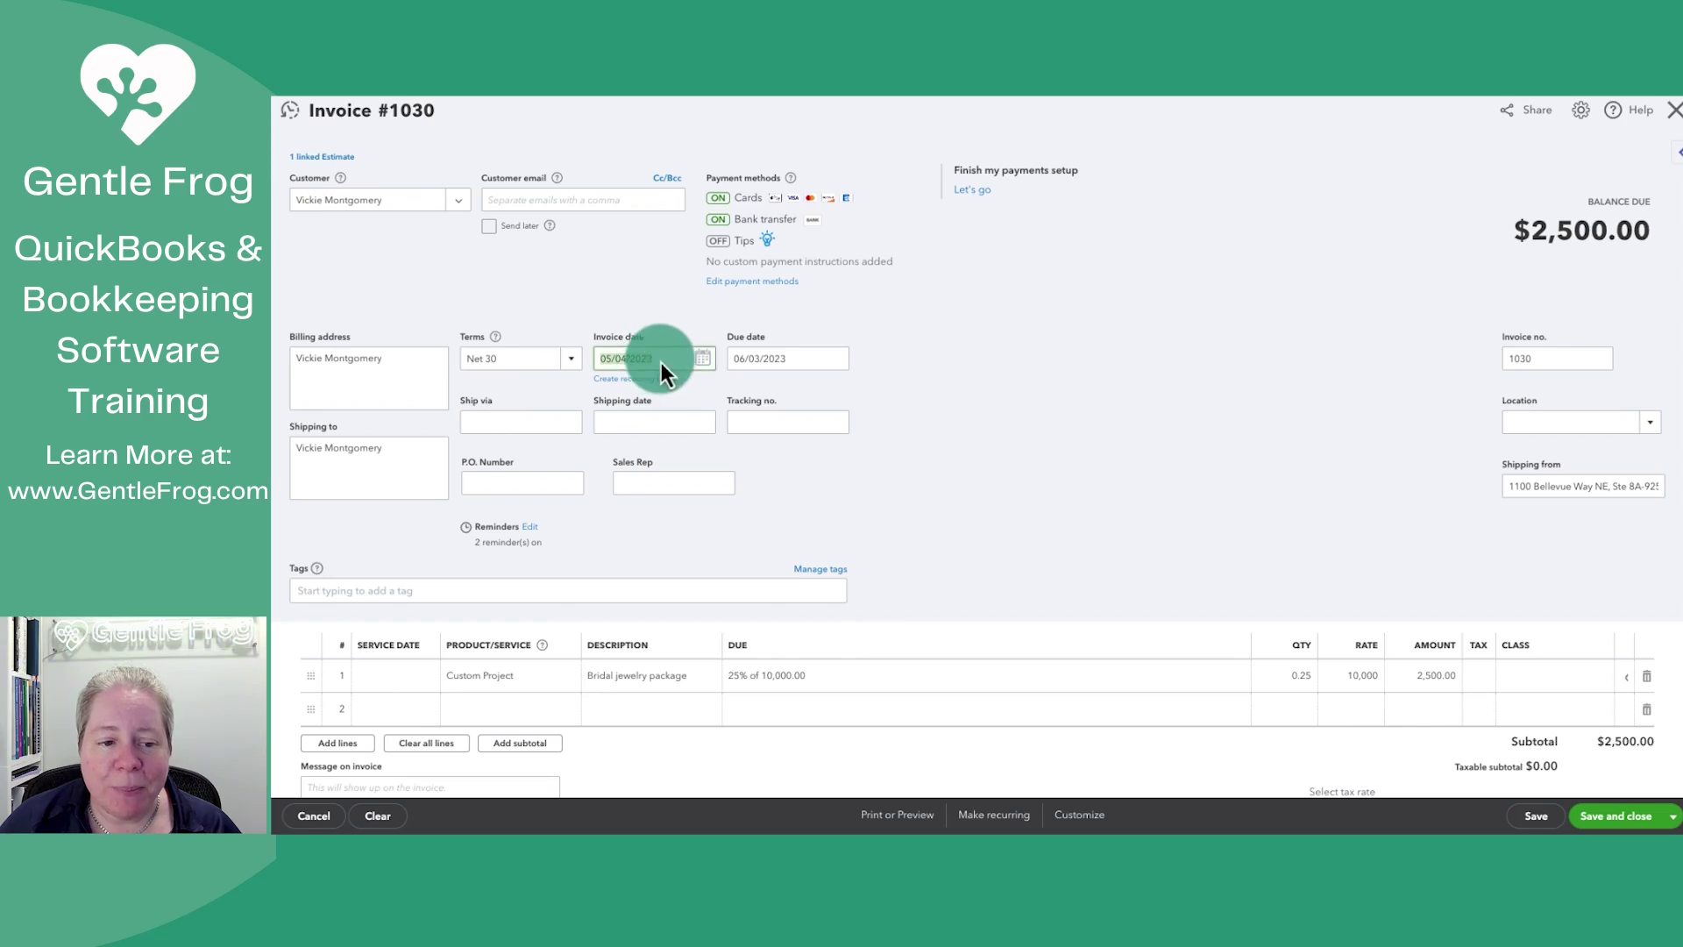
{"action": "left_click", "coordinate": [702, 359]}
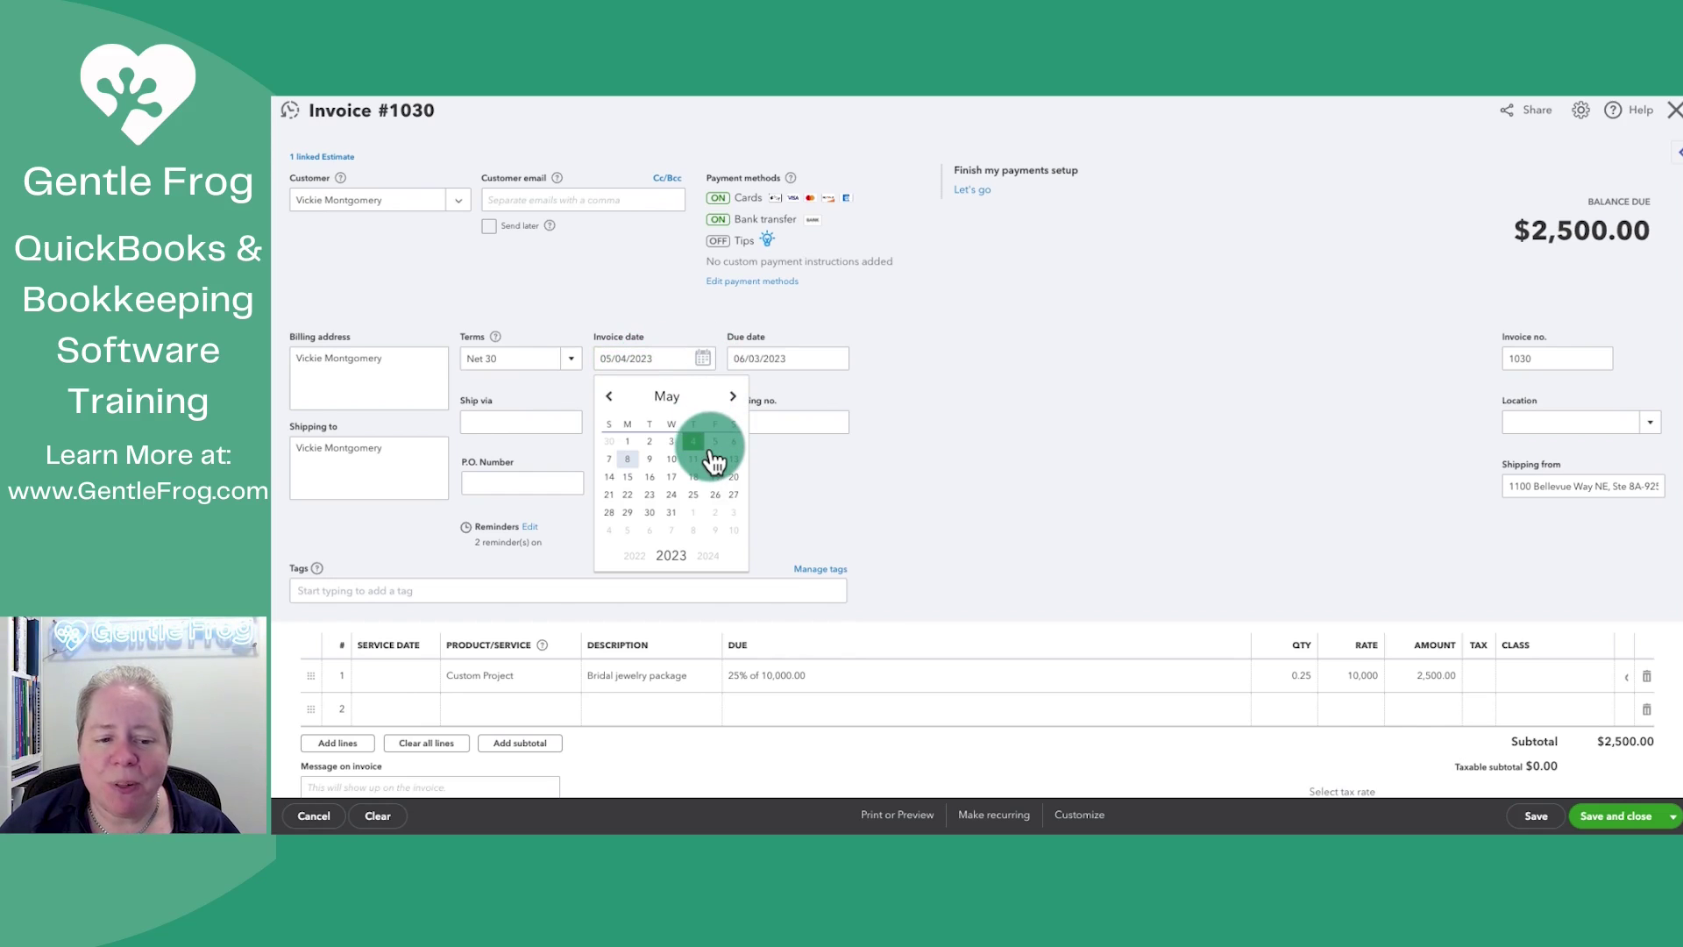
{"action": "left_click", "coordinate": [628, 459]}
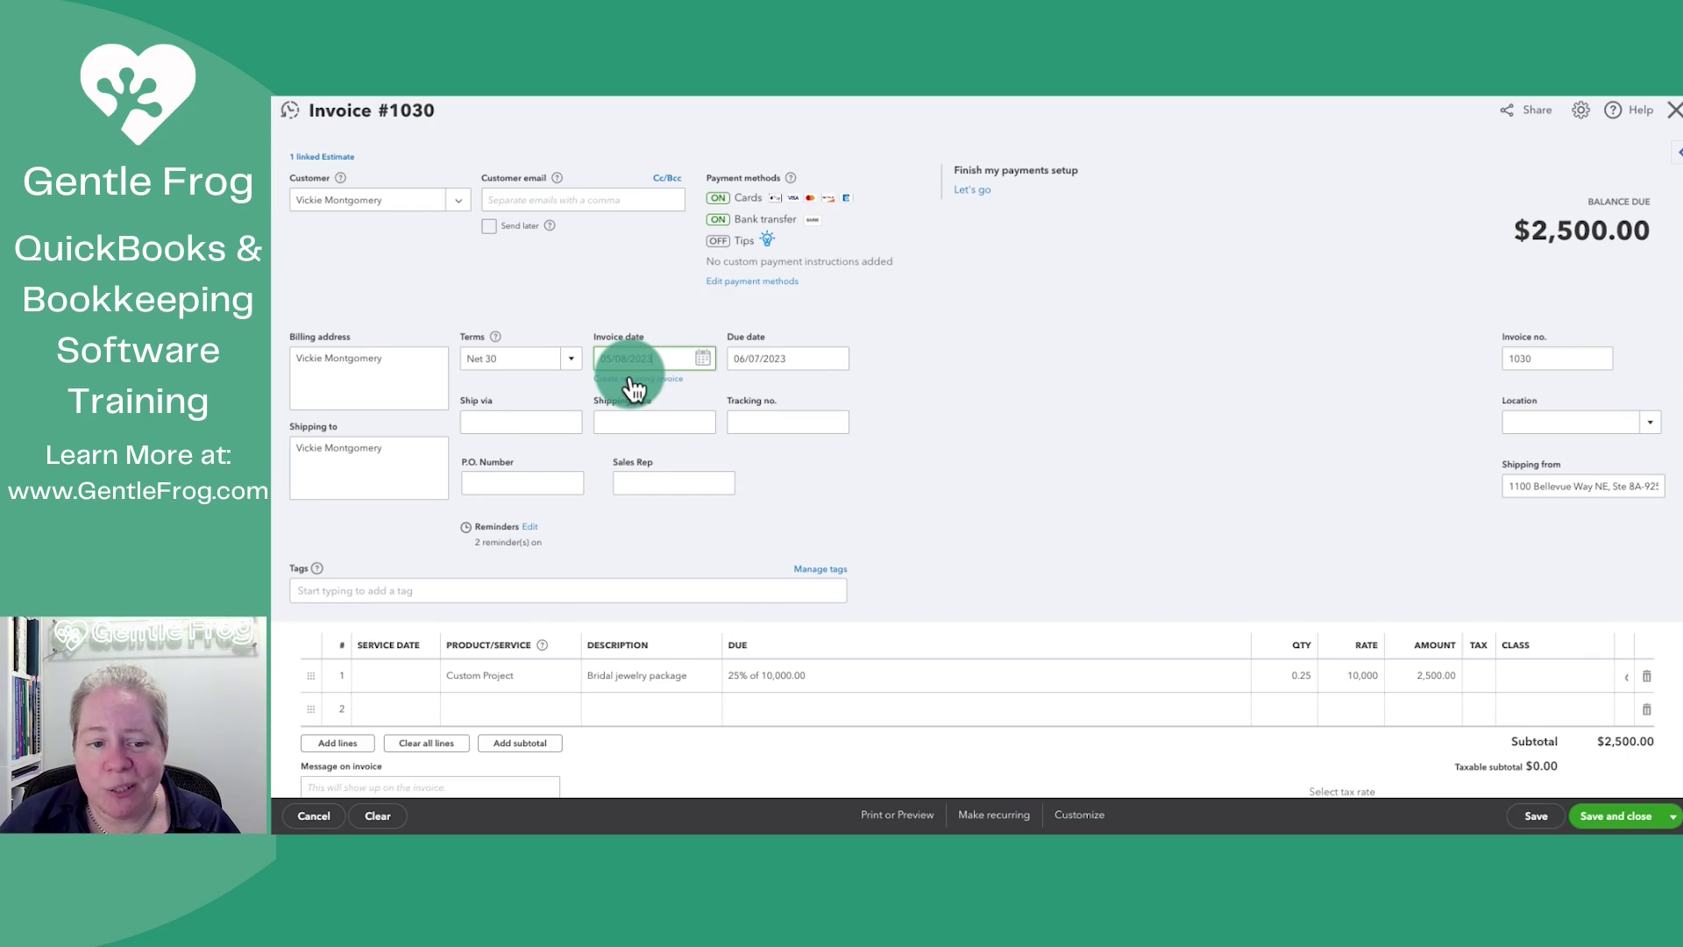
Change the invoice line's due percentage from 25 to 30 ($3,000.00) and save and close invoice 1030.
{"action": "scroll", "coordinate": [784, 335], "scroll_direction": "down", "scroll_amount": 1}
{"action": "scroll", "coordinate": [783, 331], "scroll_direction": "down", "scroll_amount": 5}
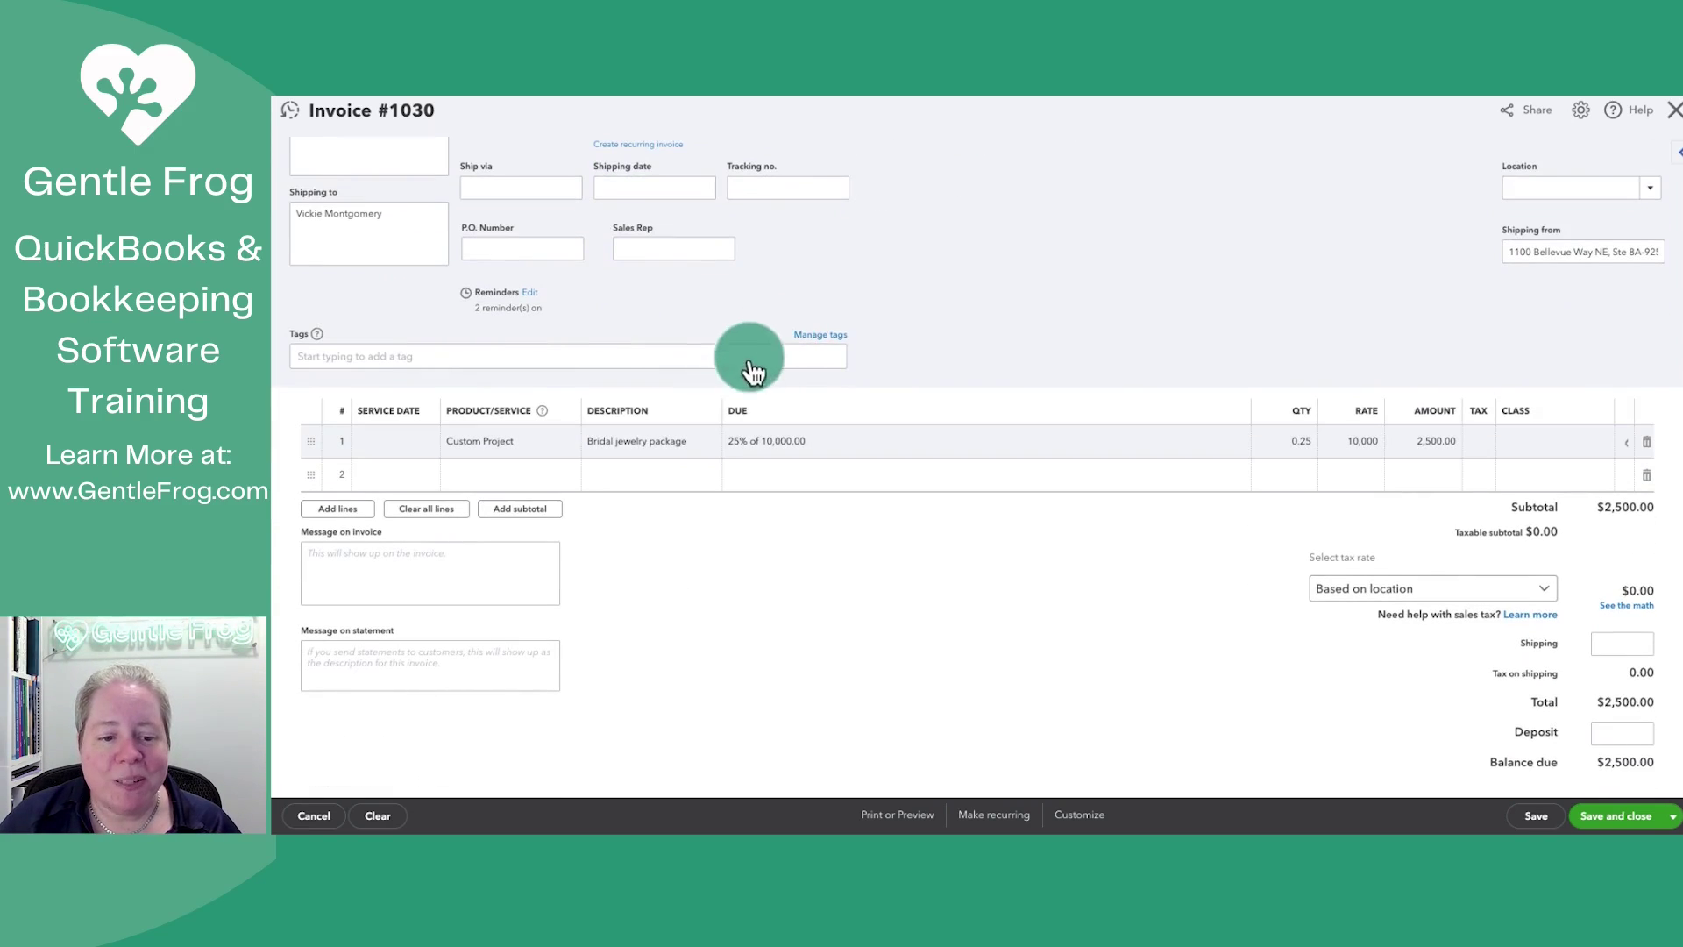
{"action": "left_click", "coordinate": [622, 454]}
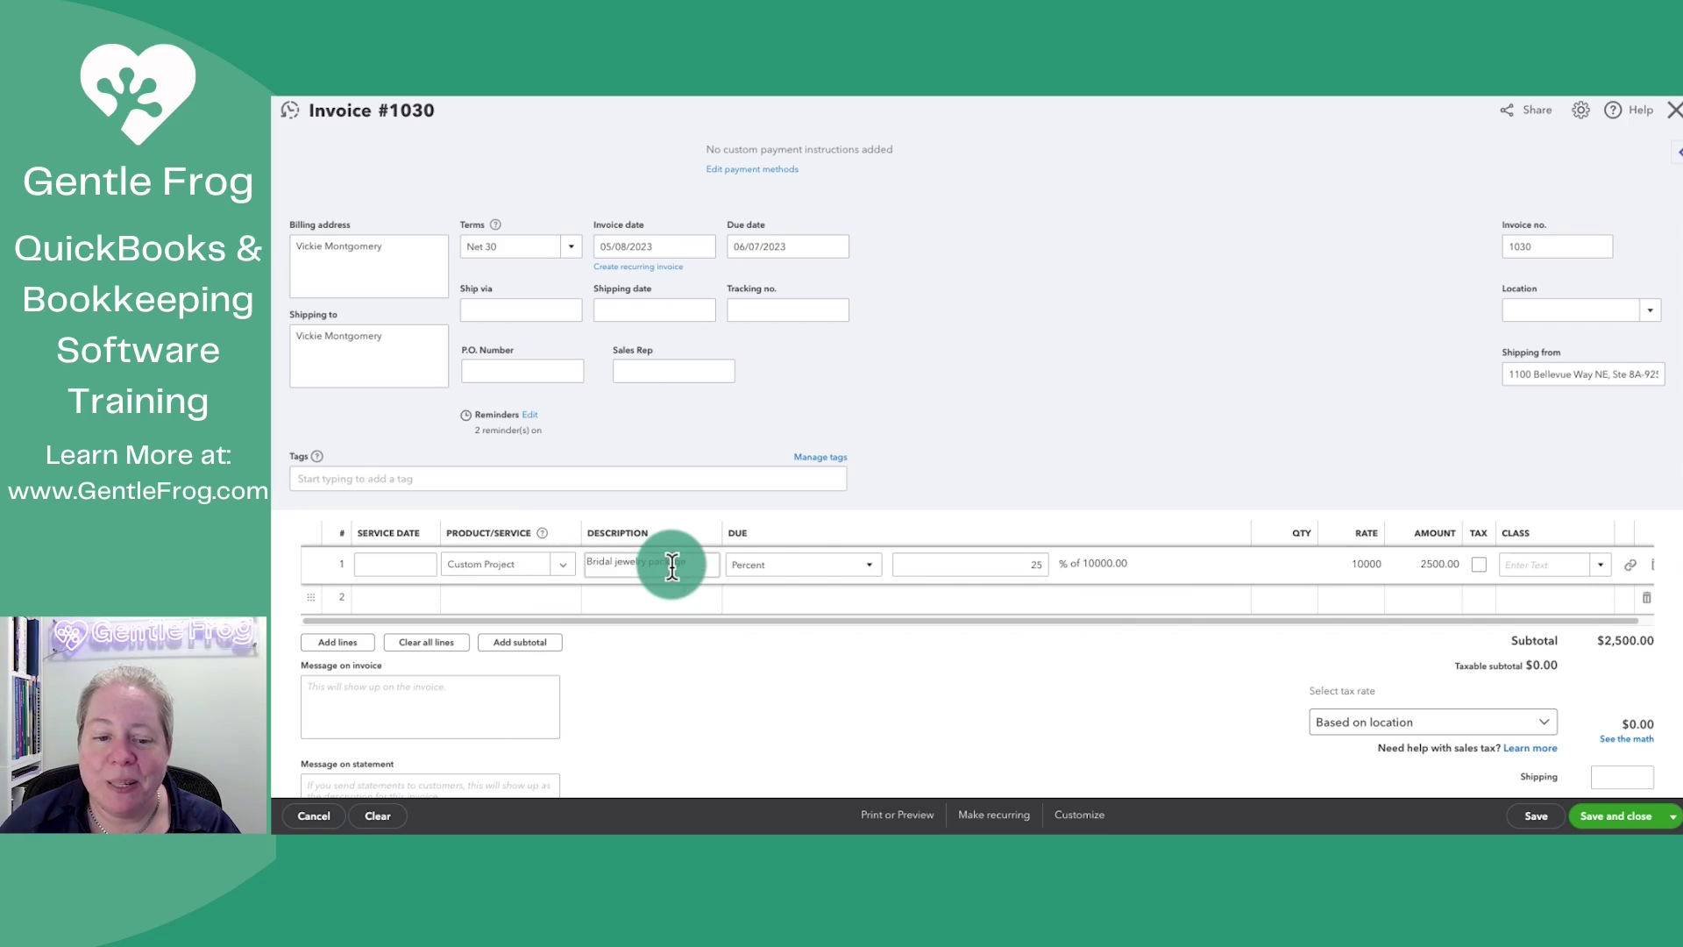
{"action": "left_click", "coordinate": [943, 565]}
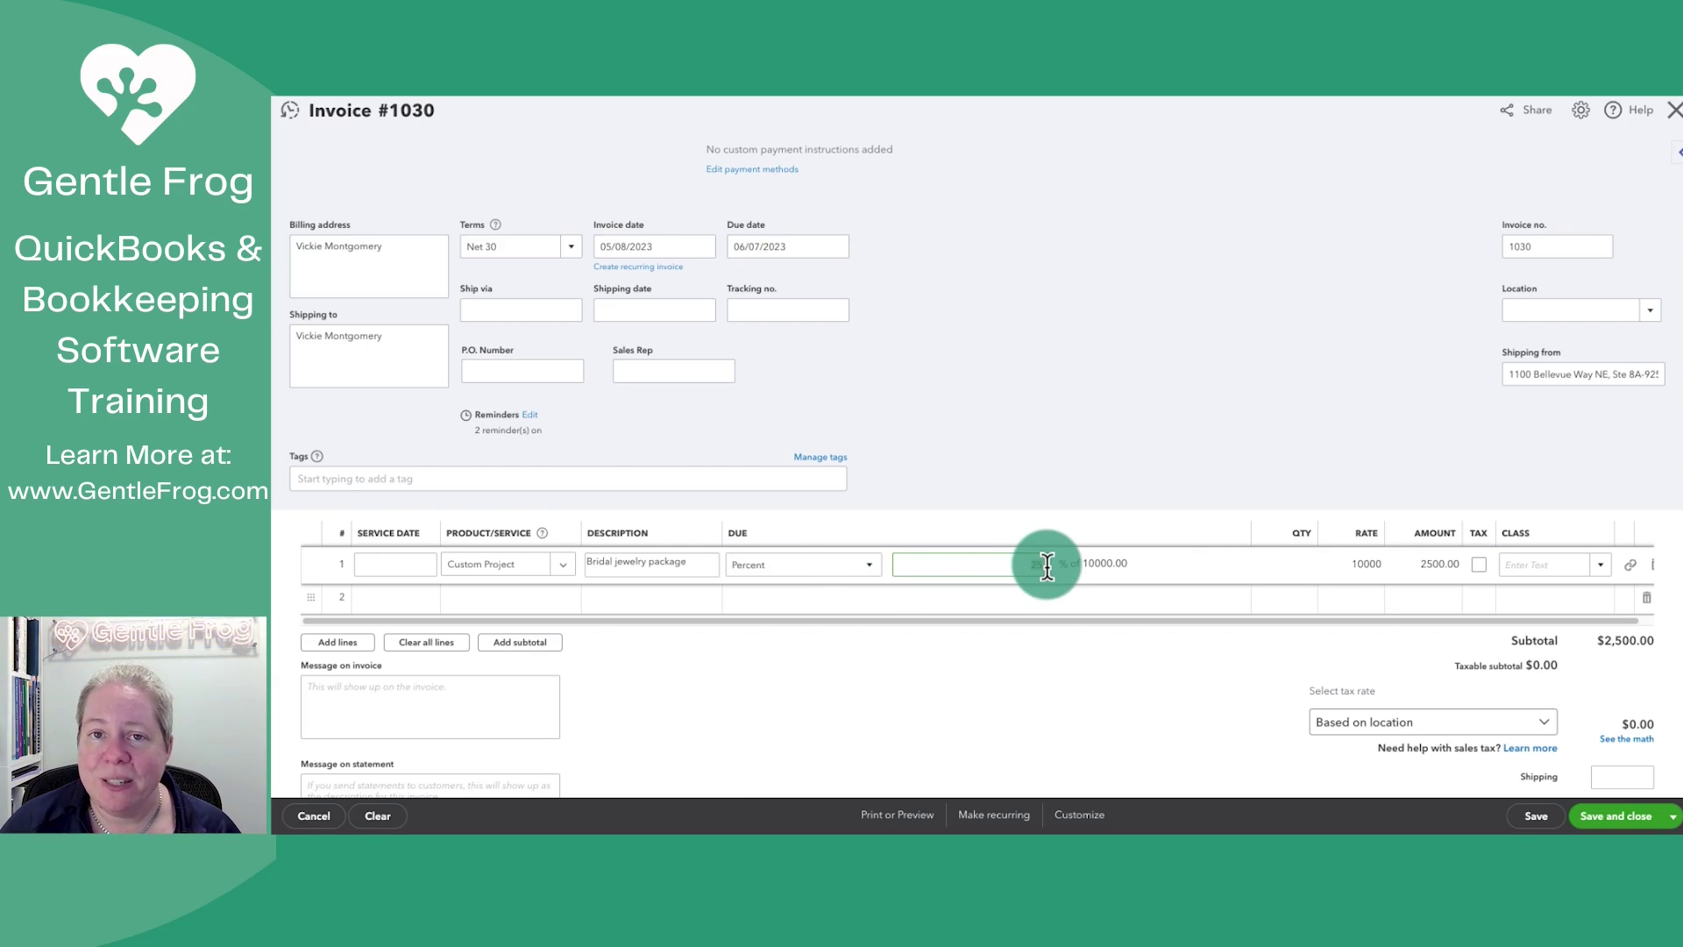
{"action": "left_click_drag", "start_coordinate": [1047, 566], "coordinate": [946, 569]}
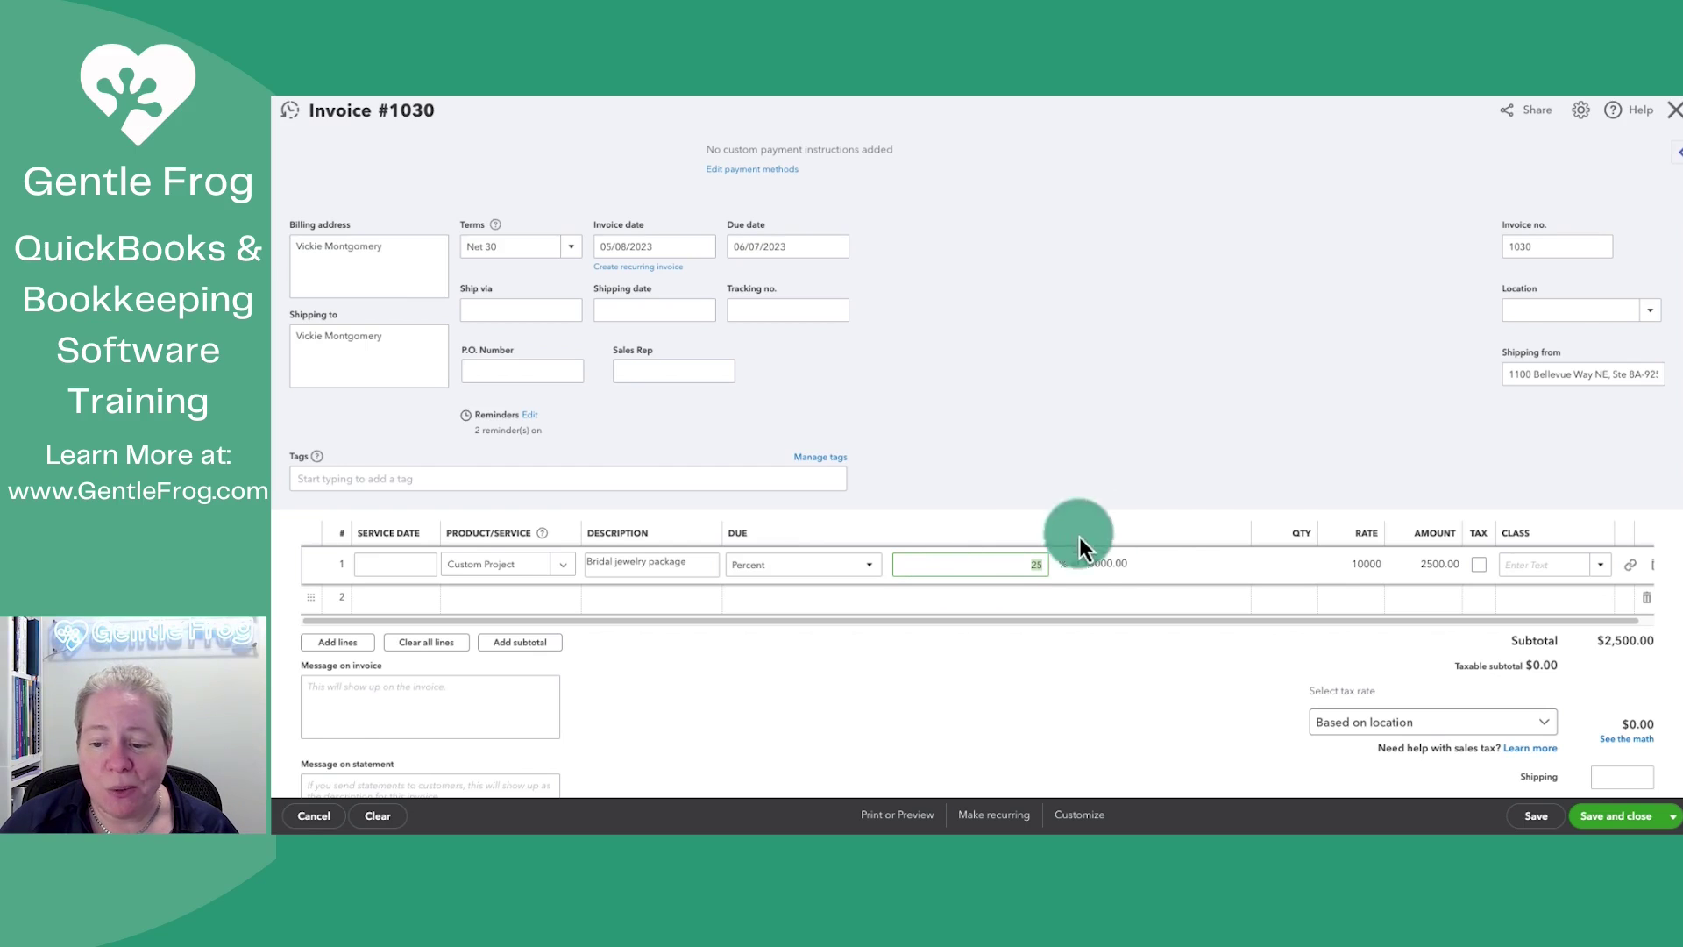
{"action": "left_click", "coordinate": [1380, 461]}
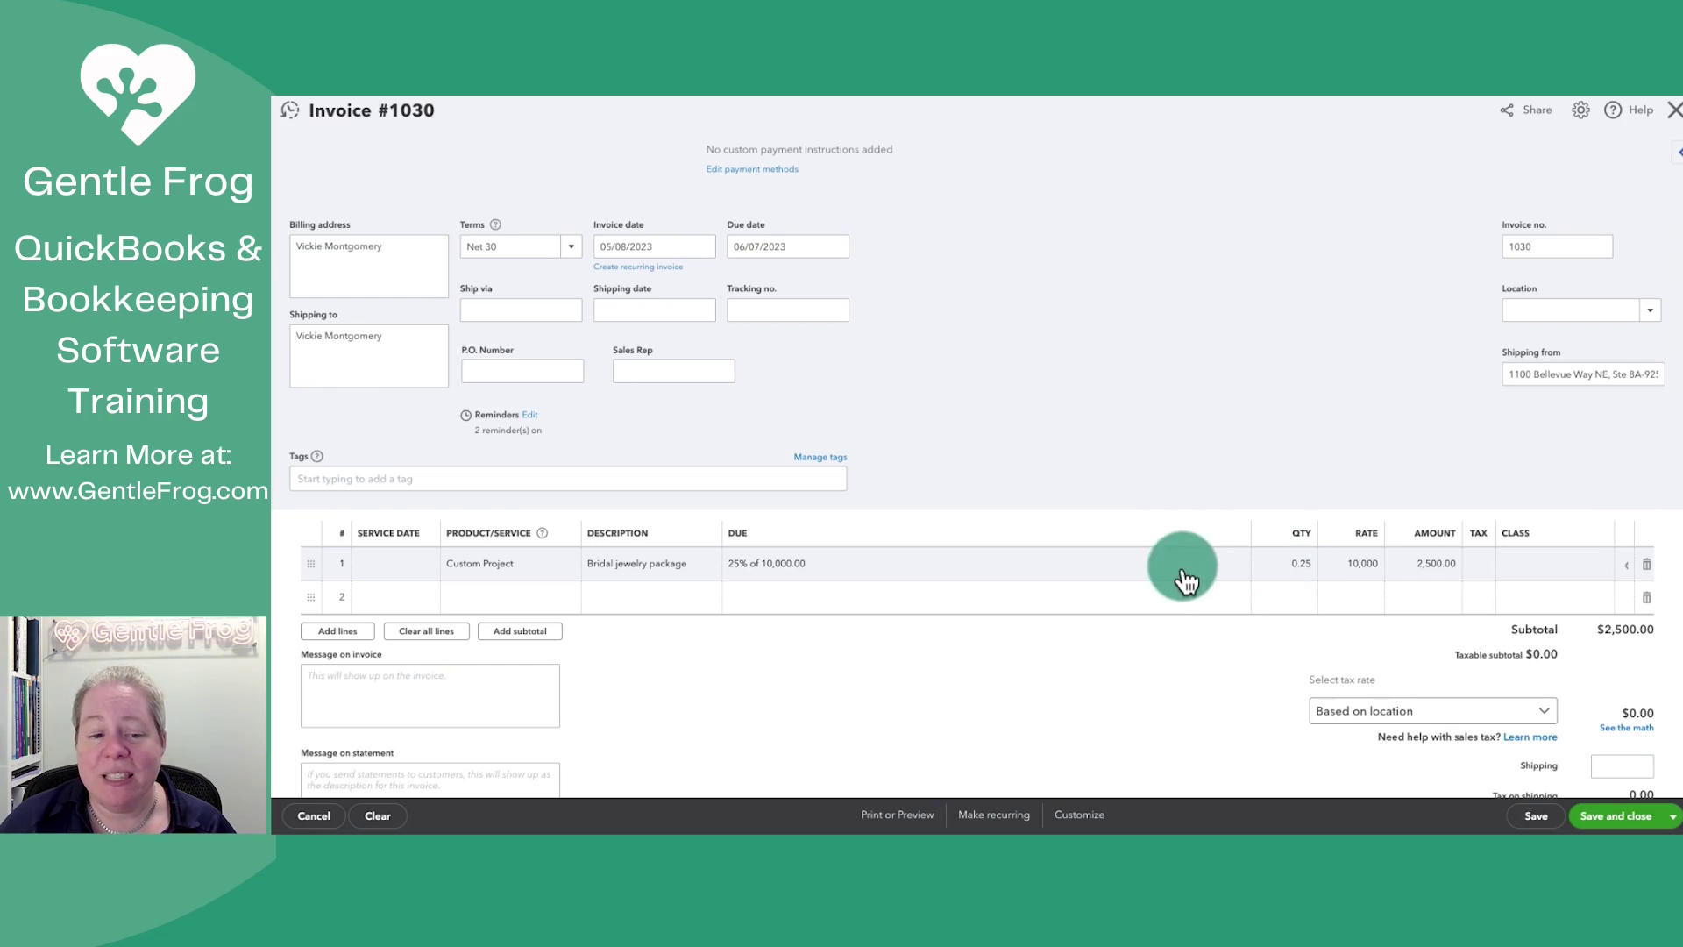
{"action": "left_click", "coordinate": [815, 578]}
{"action": "left_click", "coordinate": [1013, 571]}
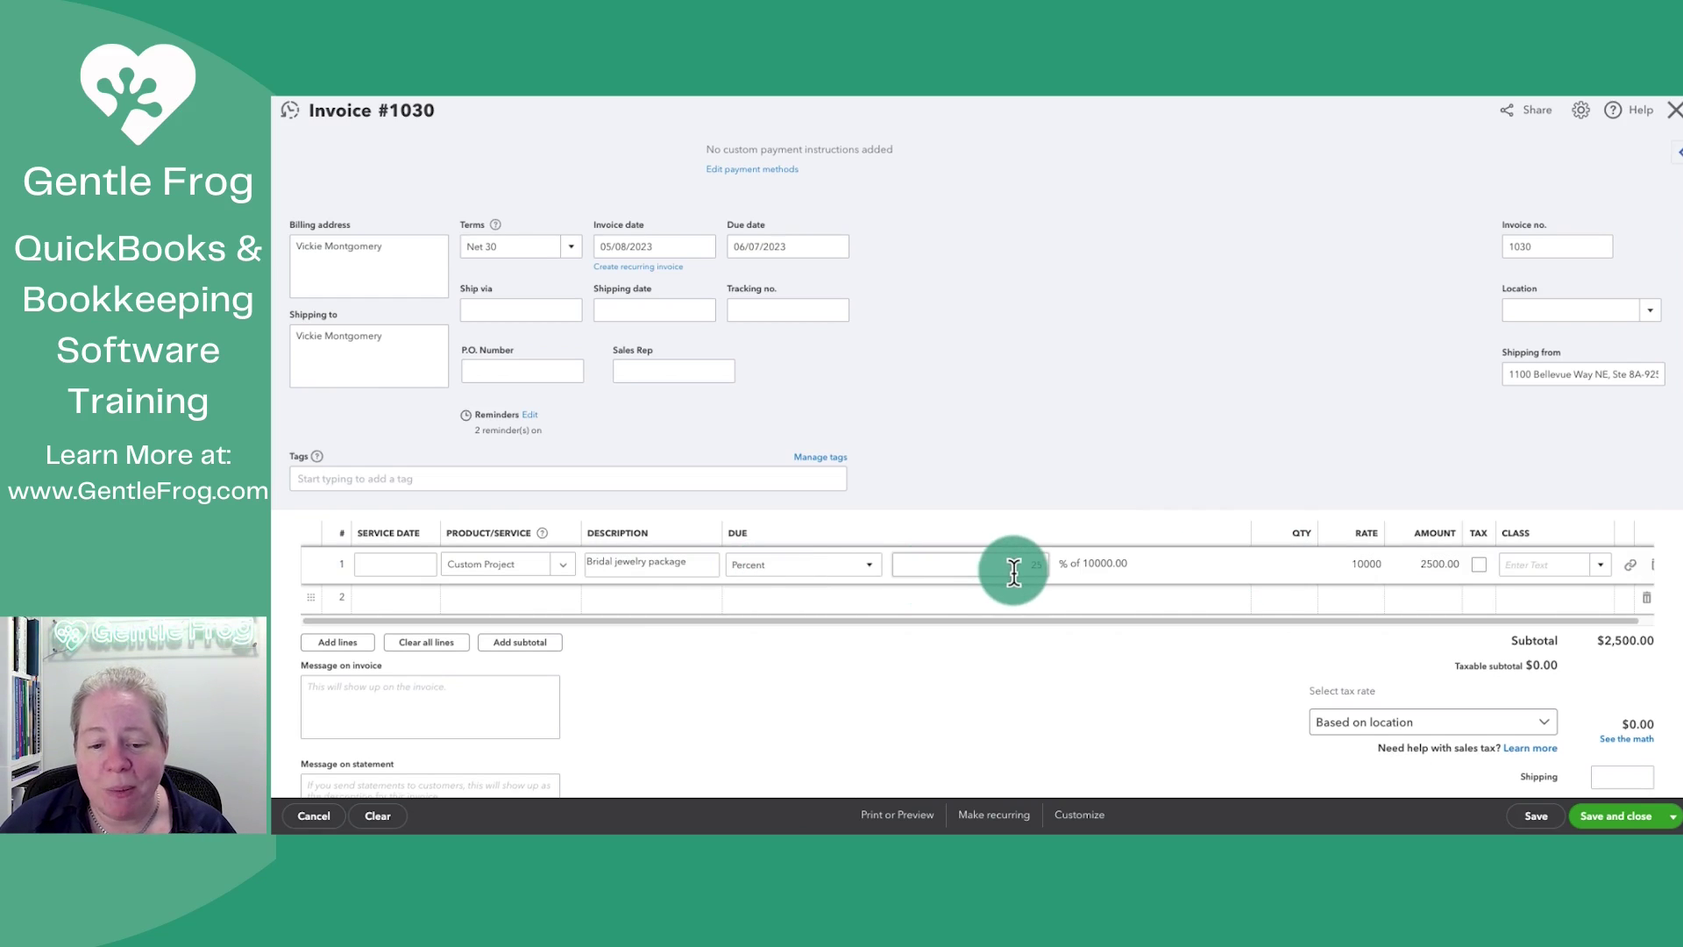
{"action": "type", "text": "30"}
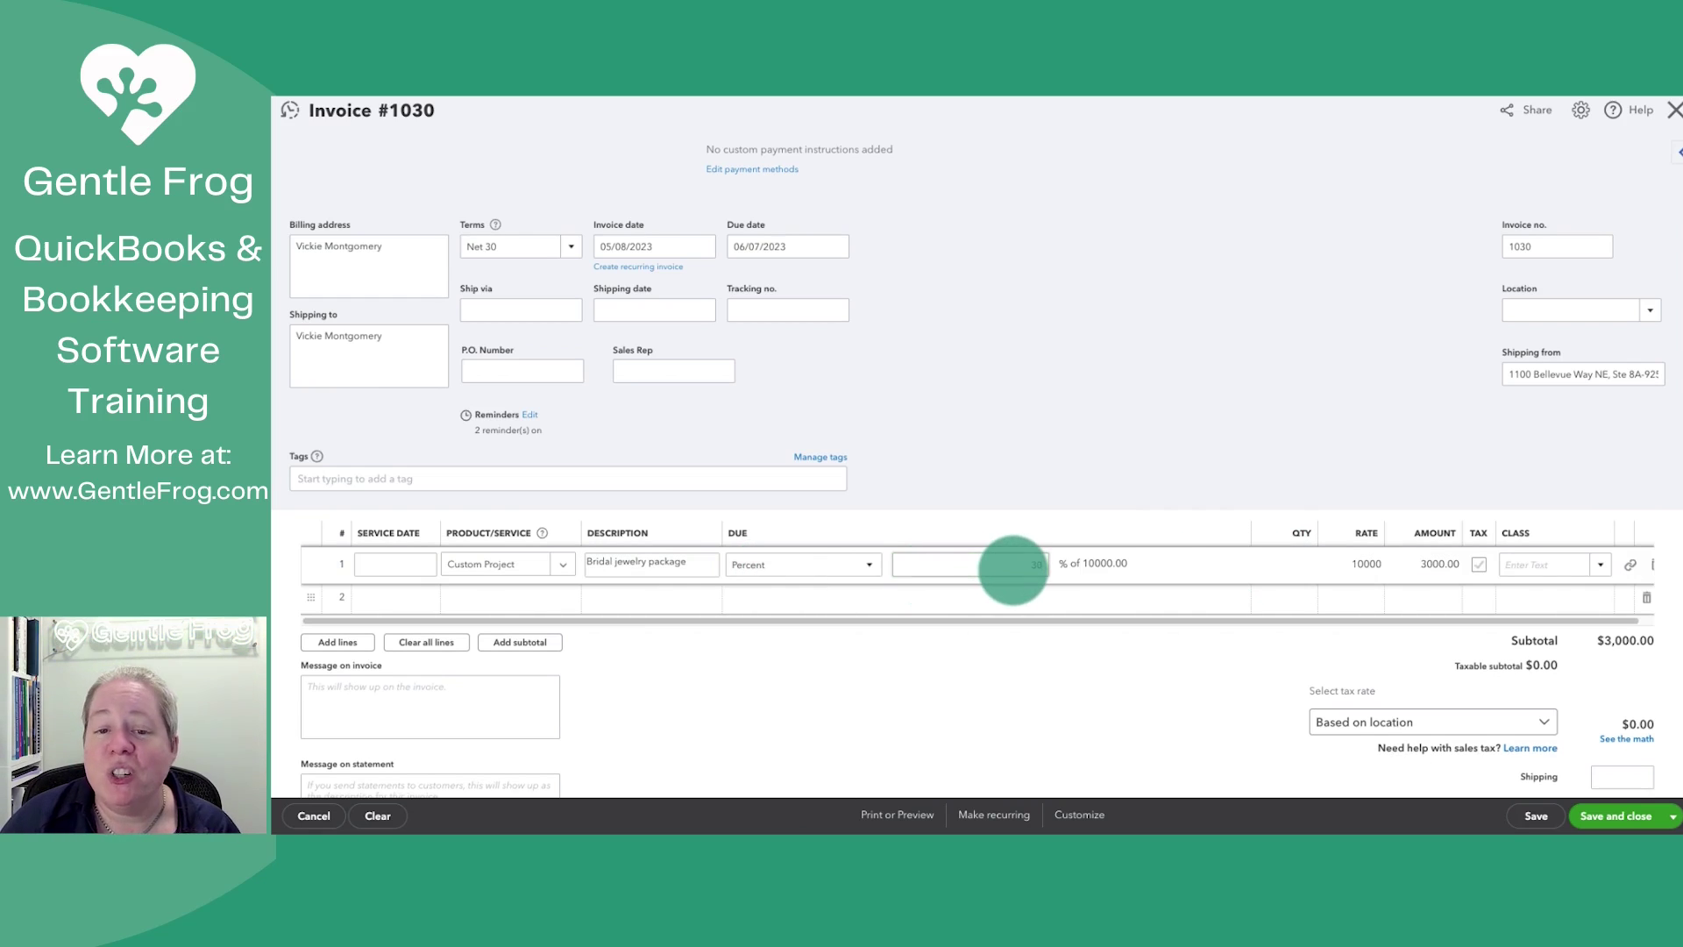
{"action": "left_click", "coordinate": [1125, 643]}
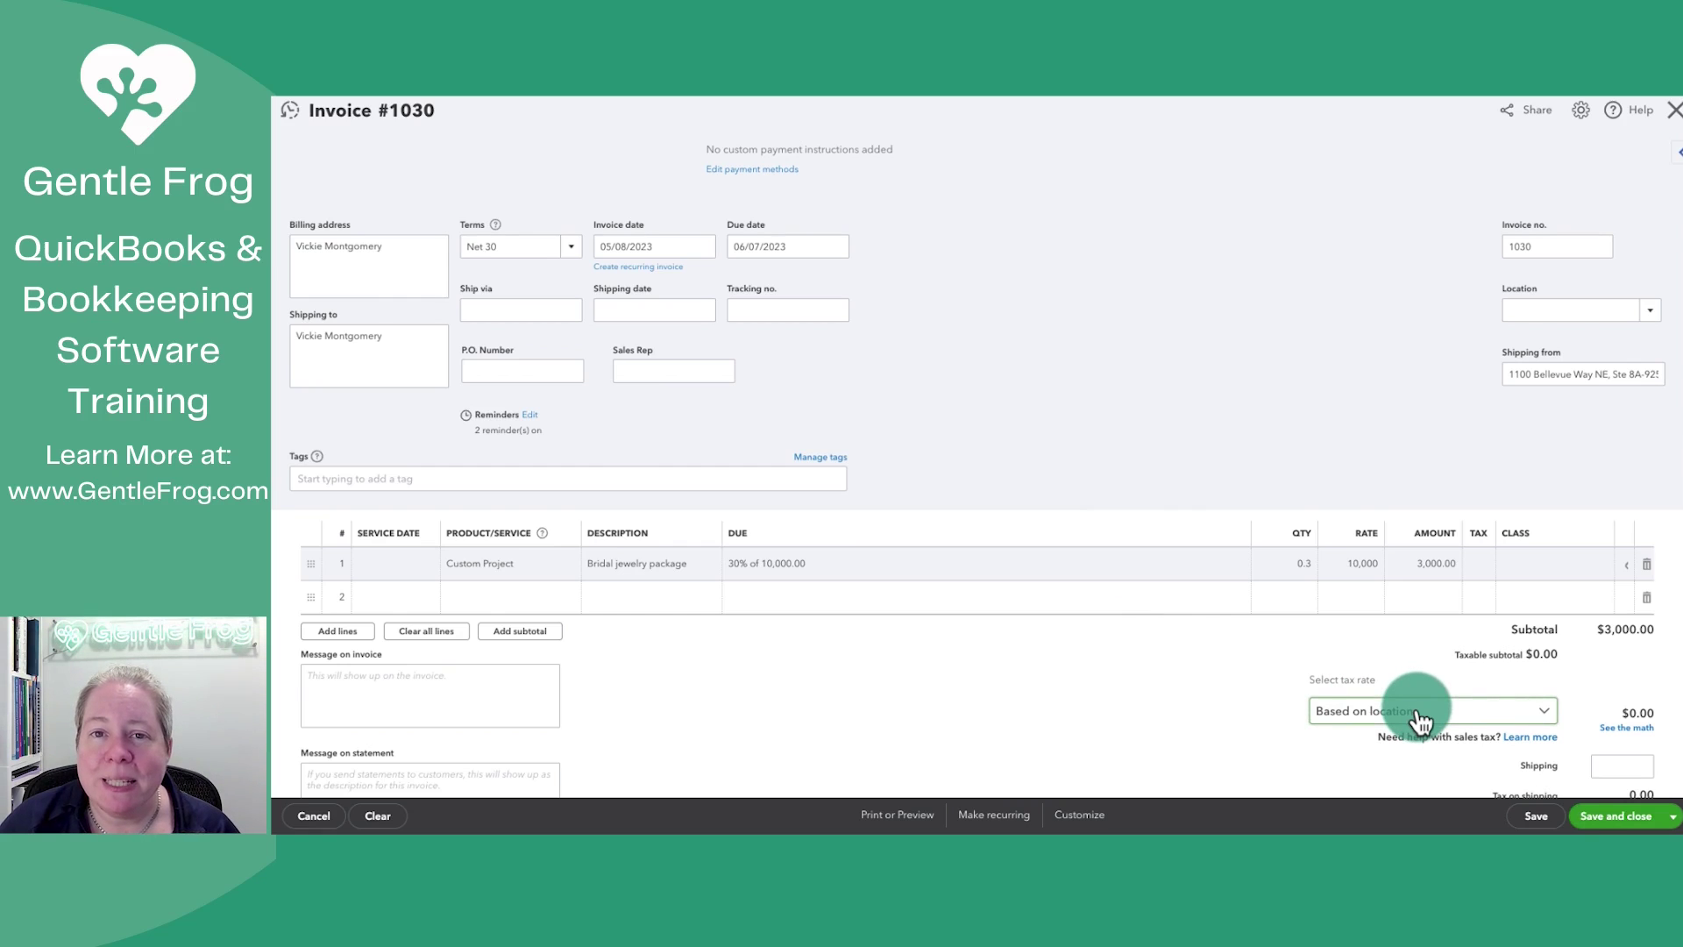
{"action": "left_click", "coordinate": [1621, 819]}
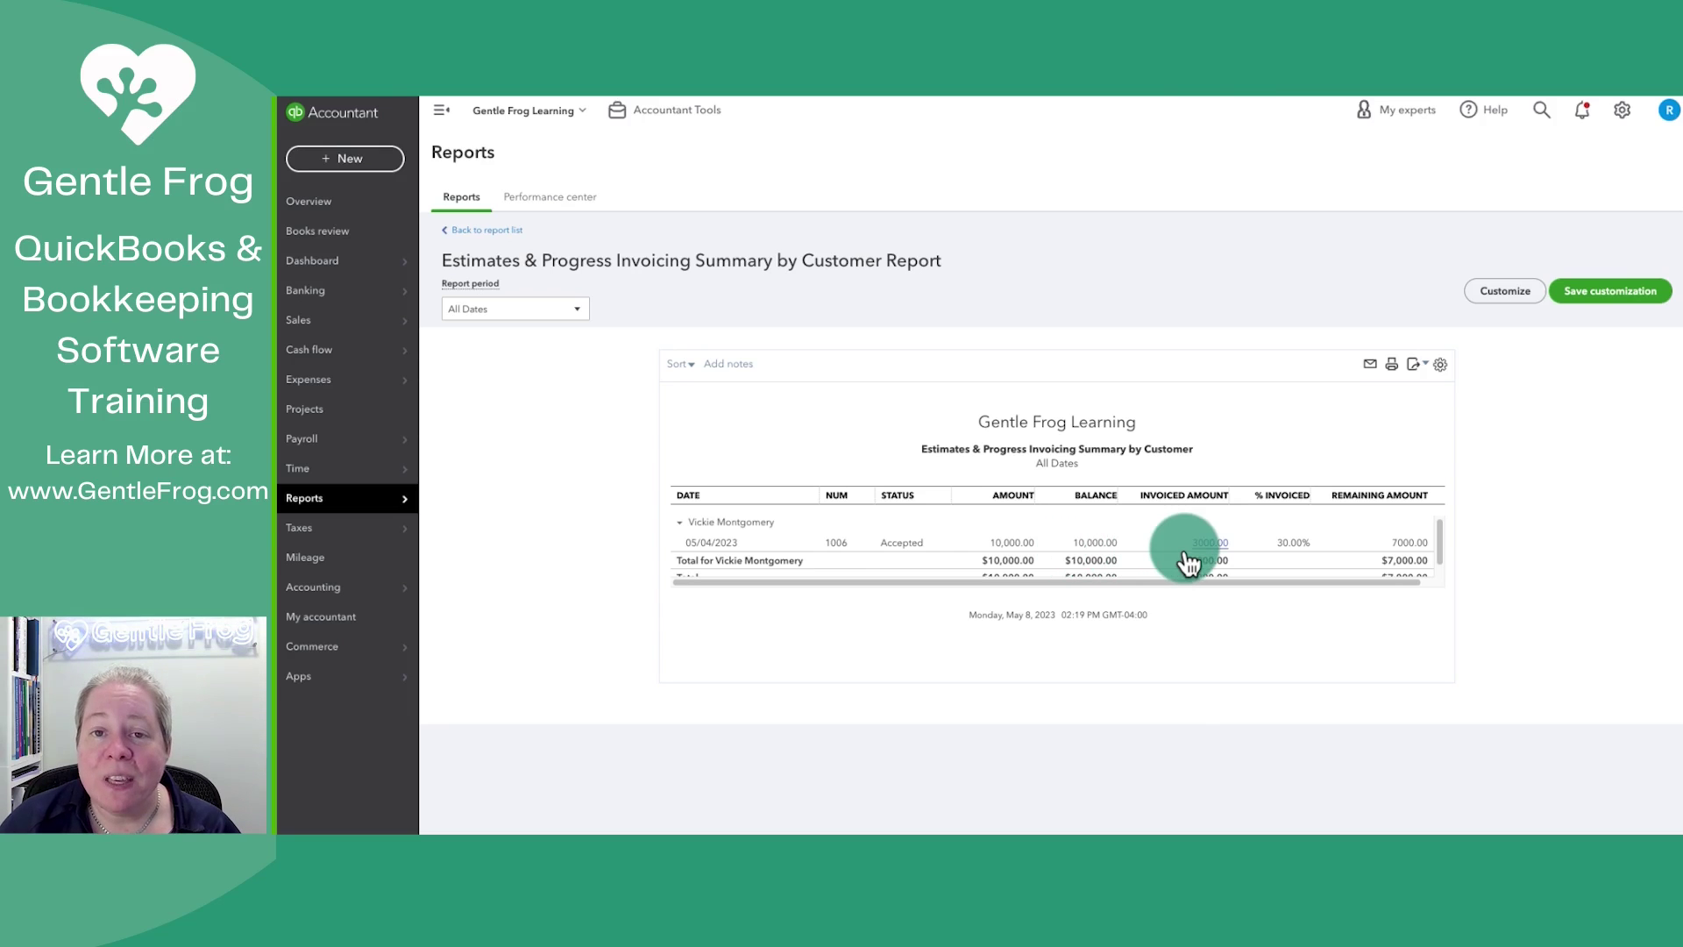
Check estimate 1006's 7,000.00 remaining amount from the report, close it, and open the + New menu.
{"action": "left_click", "coordinate": [1413, 558]}
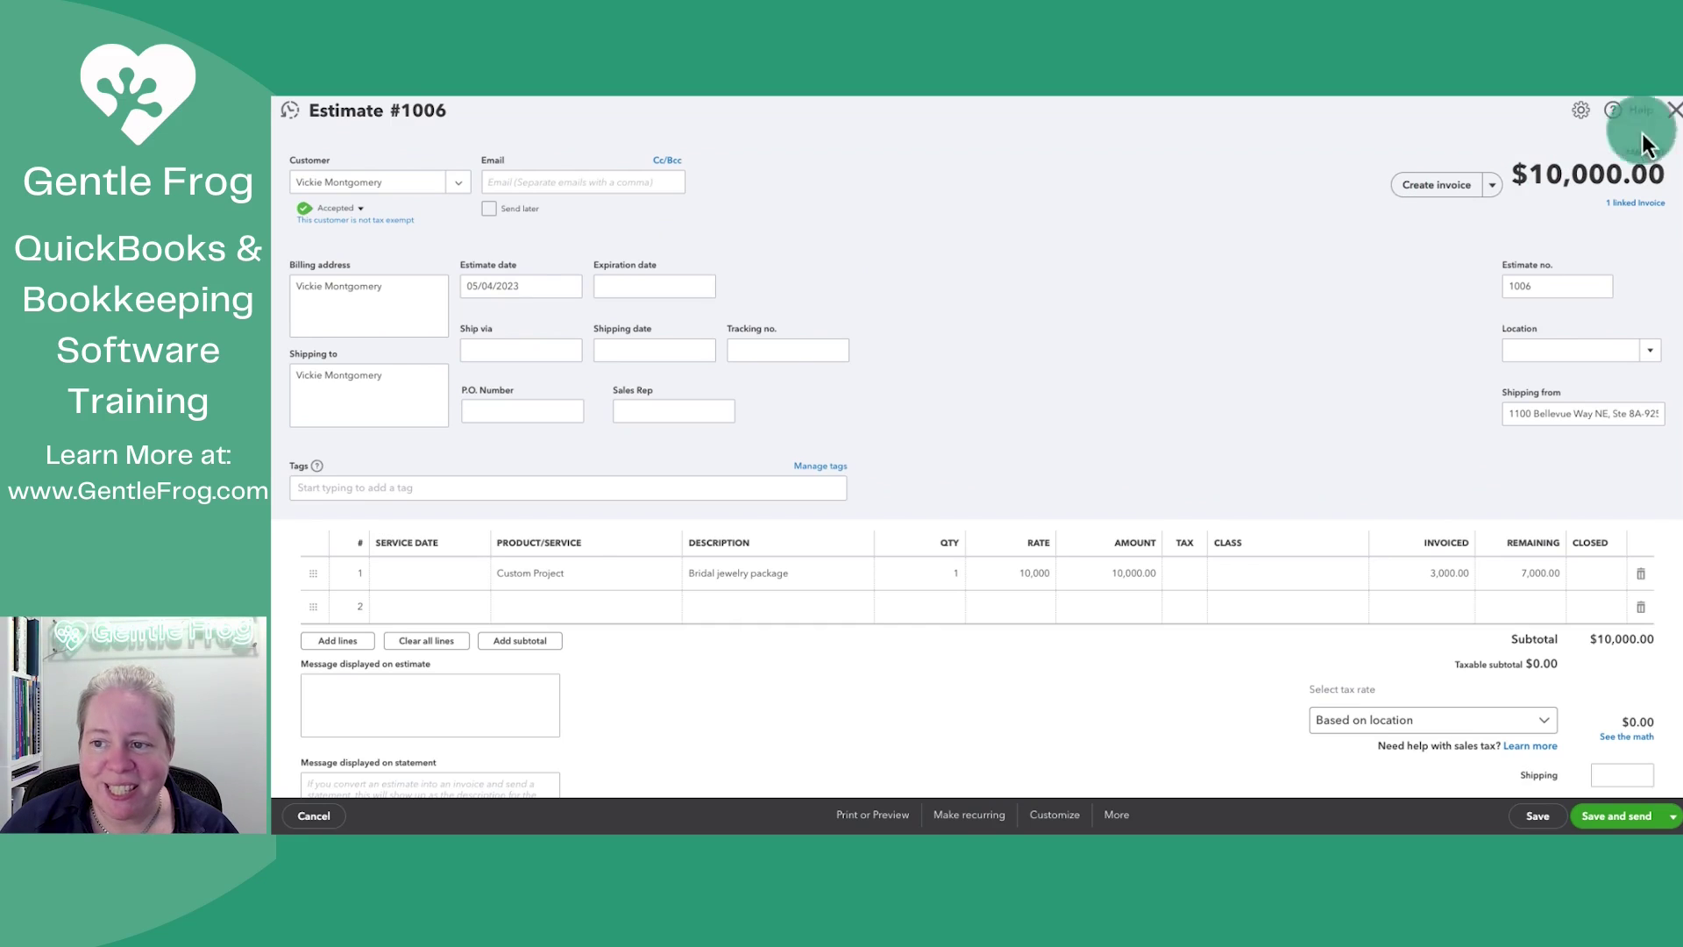
{"action": "left_click", "coordinate": [1673, 120]}
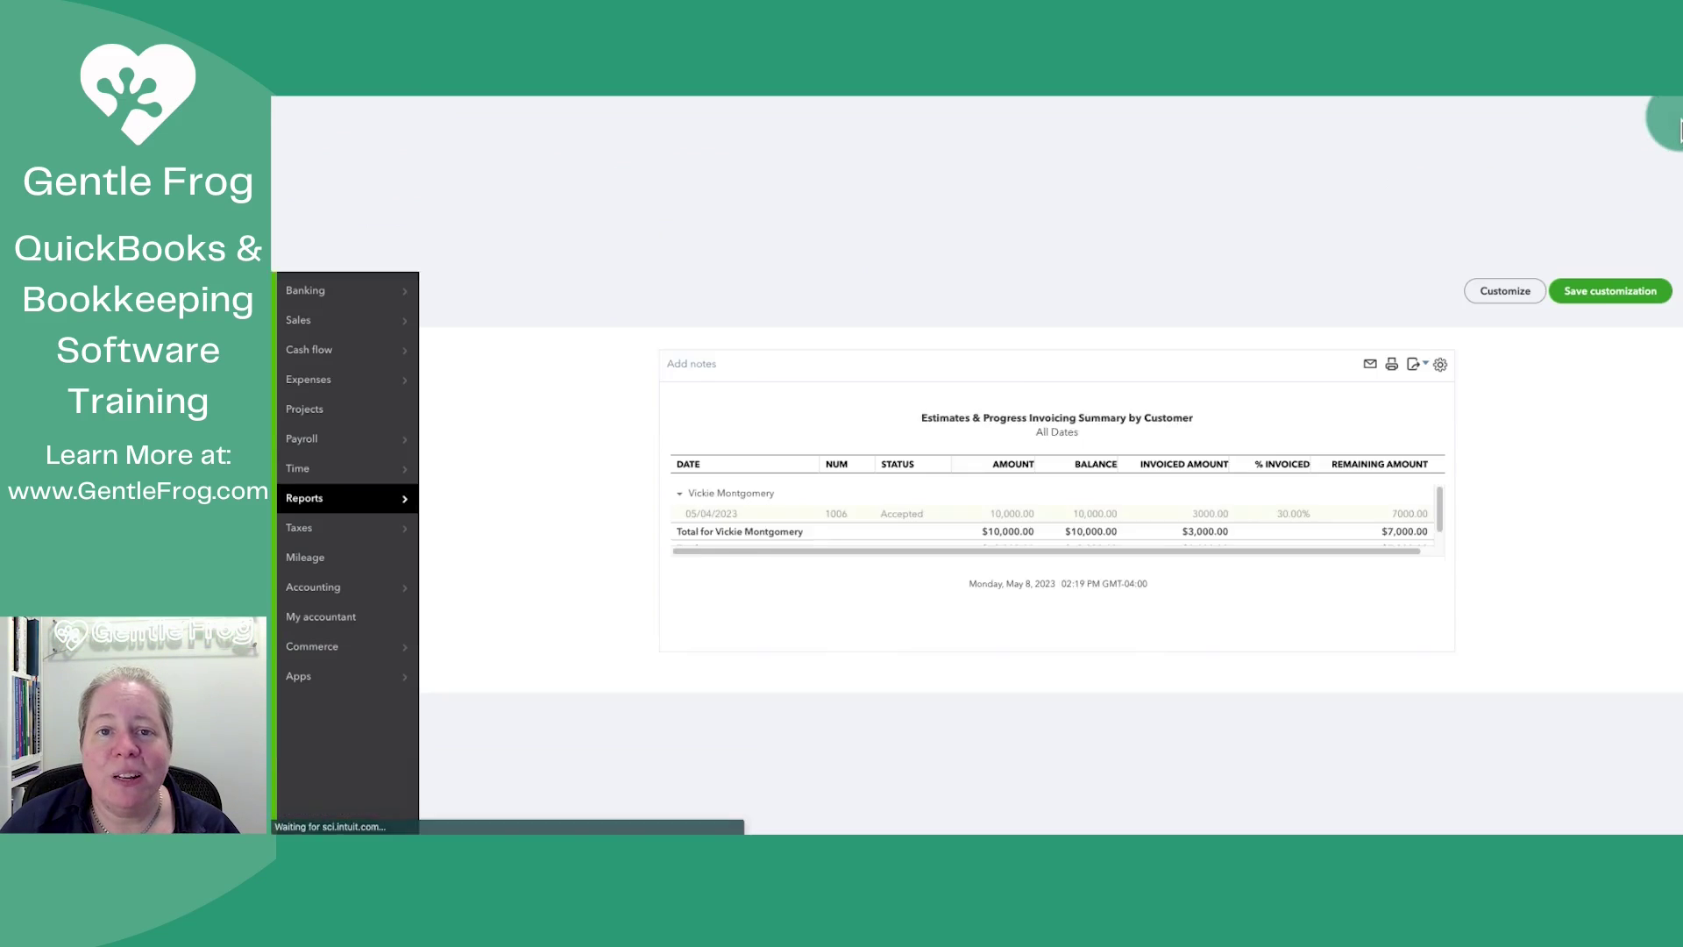
{"action": "left_click", "coordinate": [331, 160]}
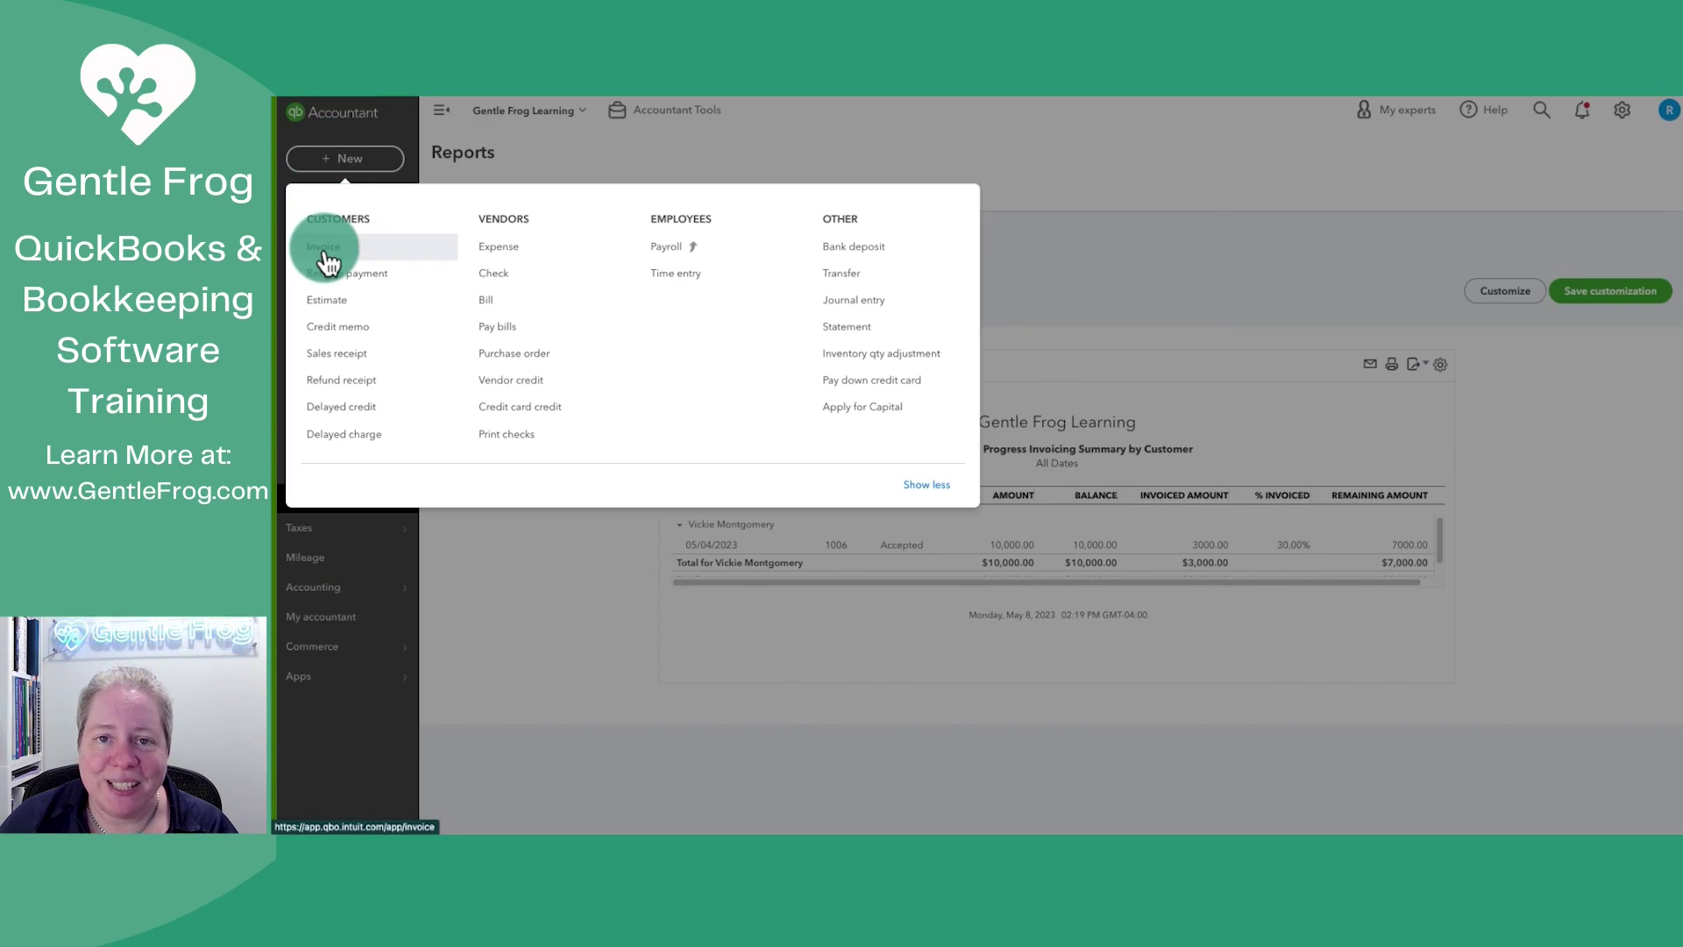
Start a new invoice for the estimate's customer and add Estimate #1006 to it.
{"action": "left_click", "coordinate": [327, 249]}
{"action": "left_click", "coordinate": [367, 182]}
{"action": "type", "text": "vickie"}
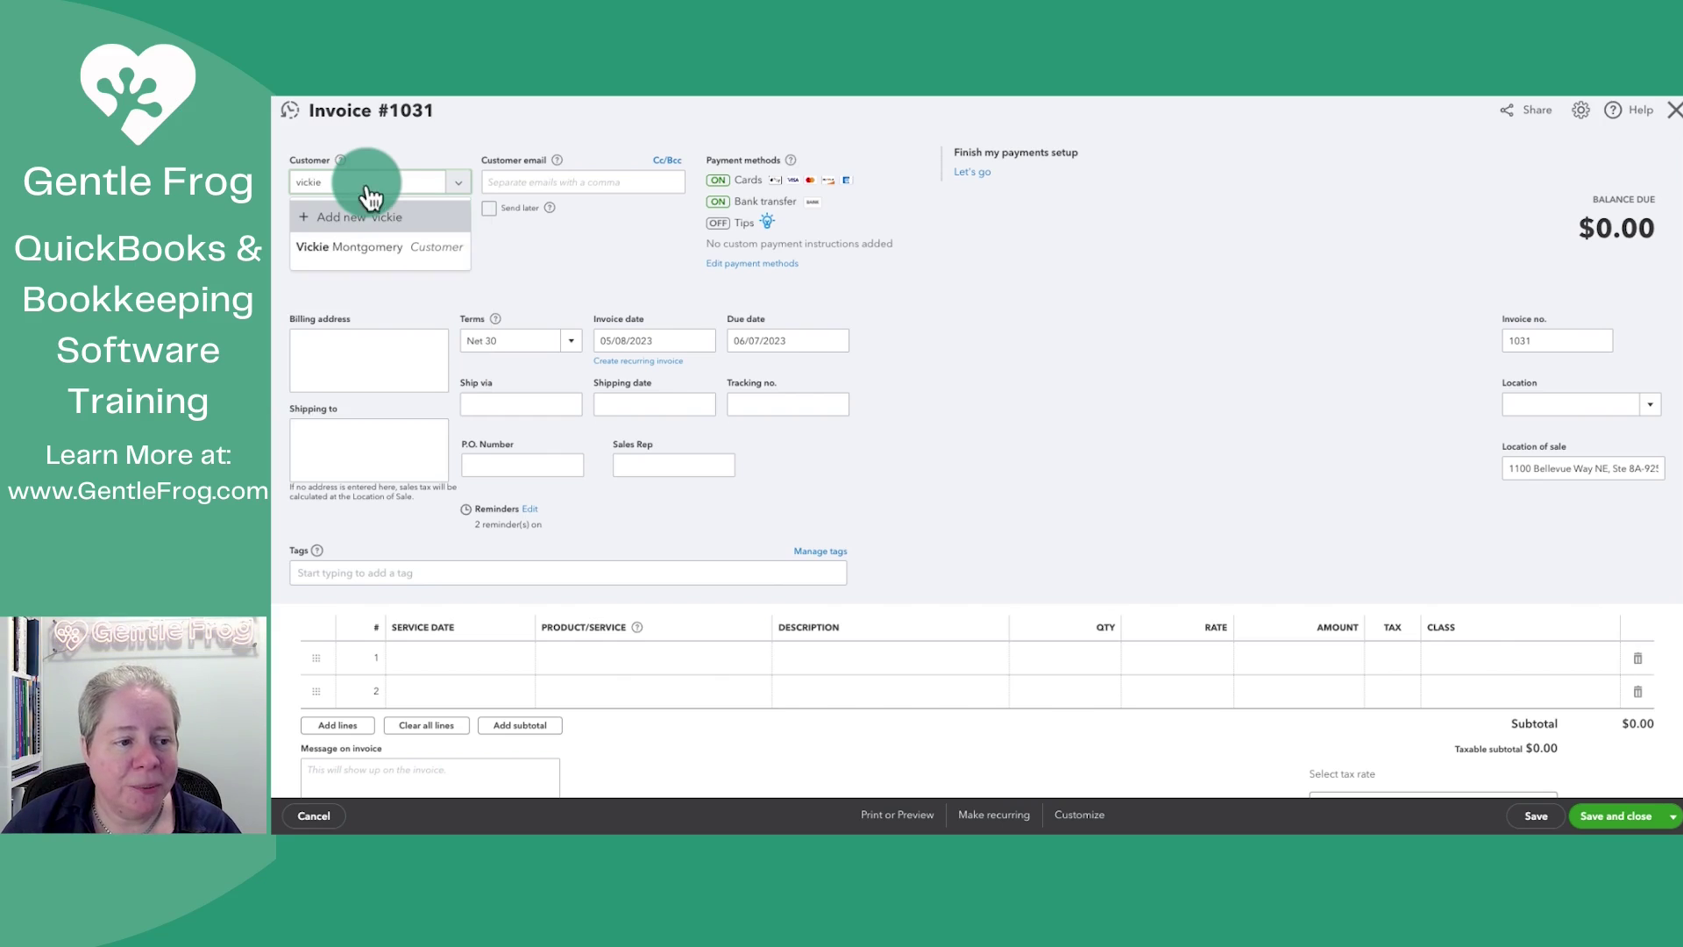
{"action": "left_click", "coordinate": [360, 248]}
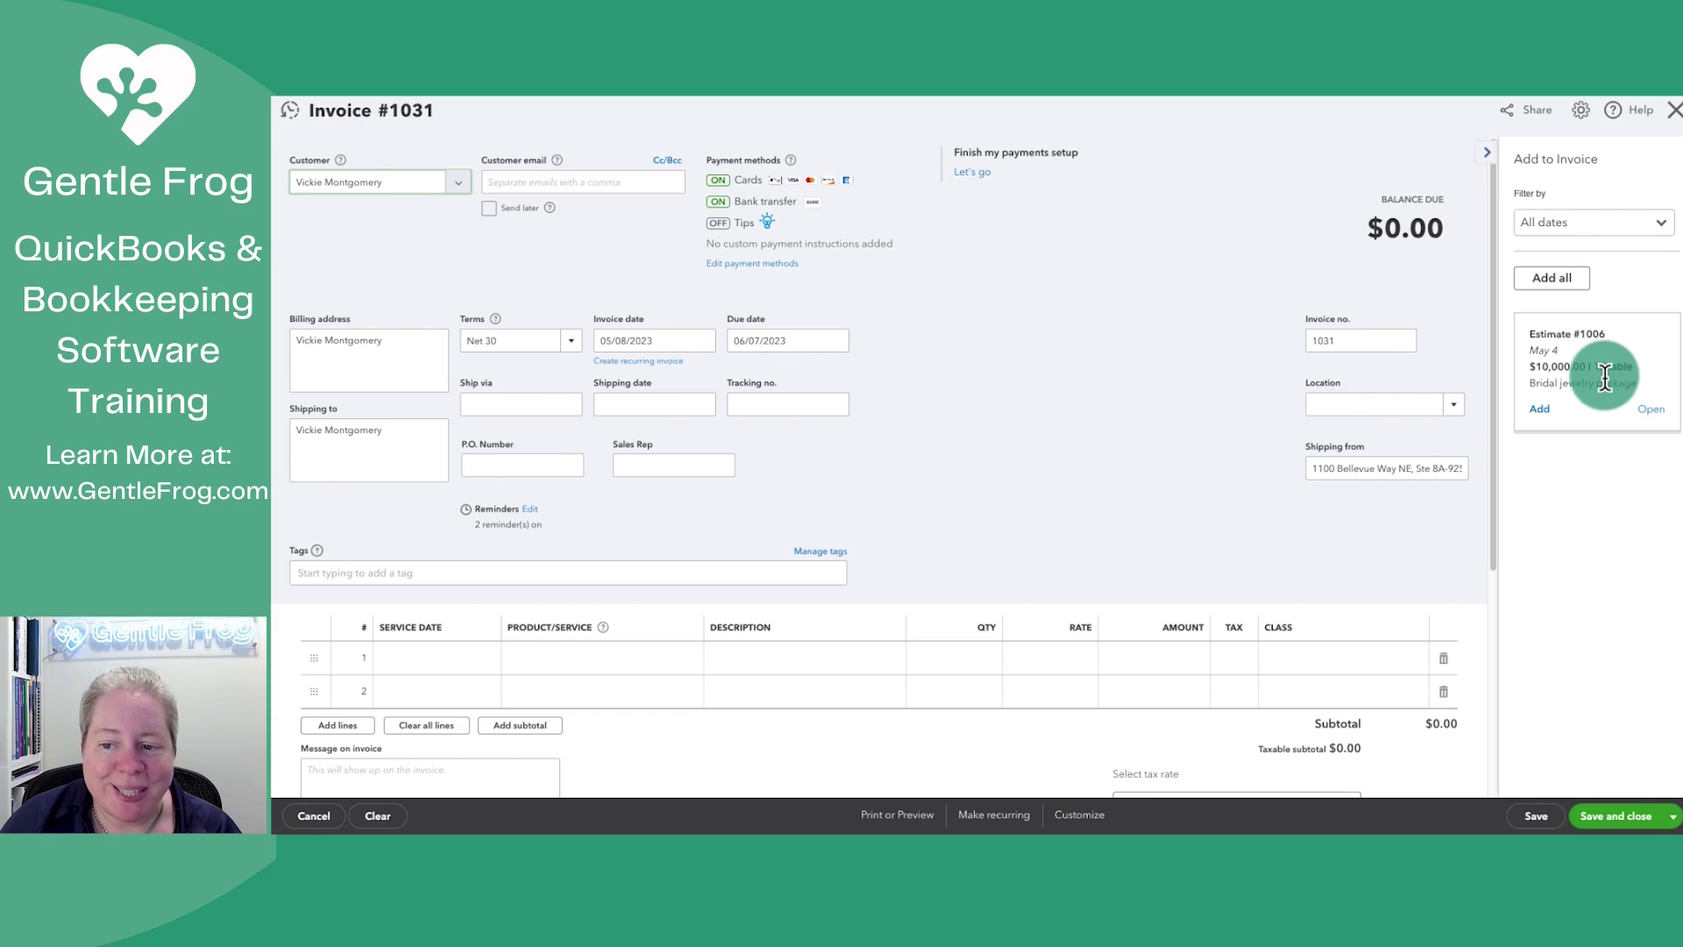
{"action": "left_click", "coordinate": [1543, 416]}
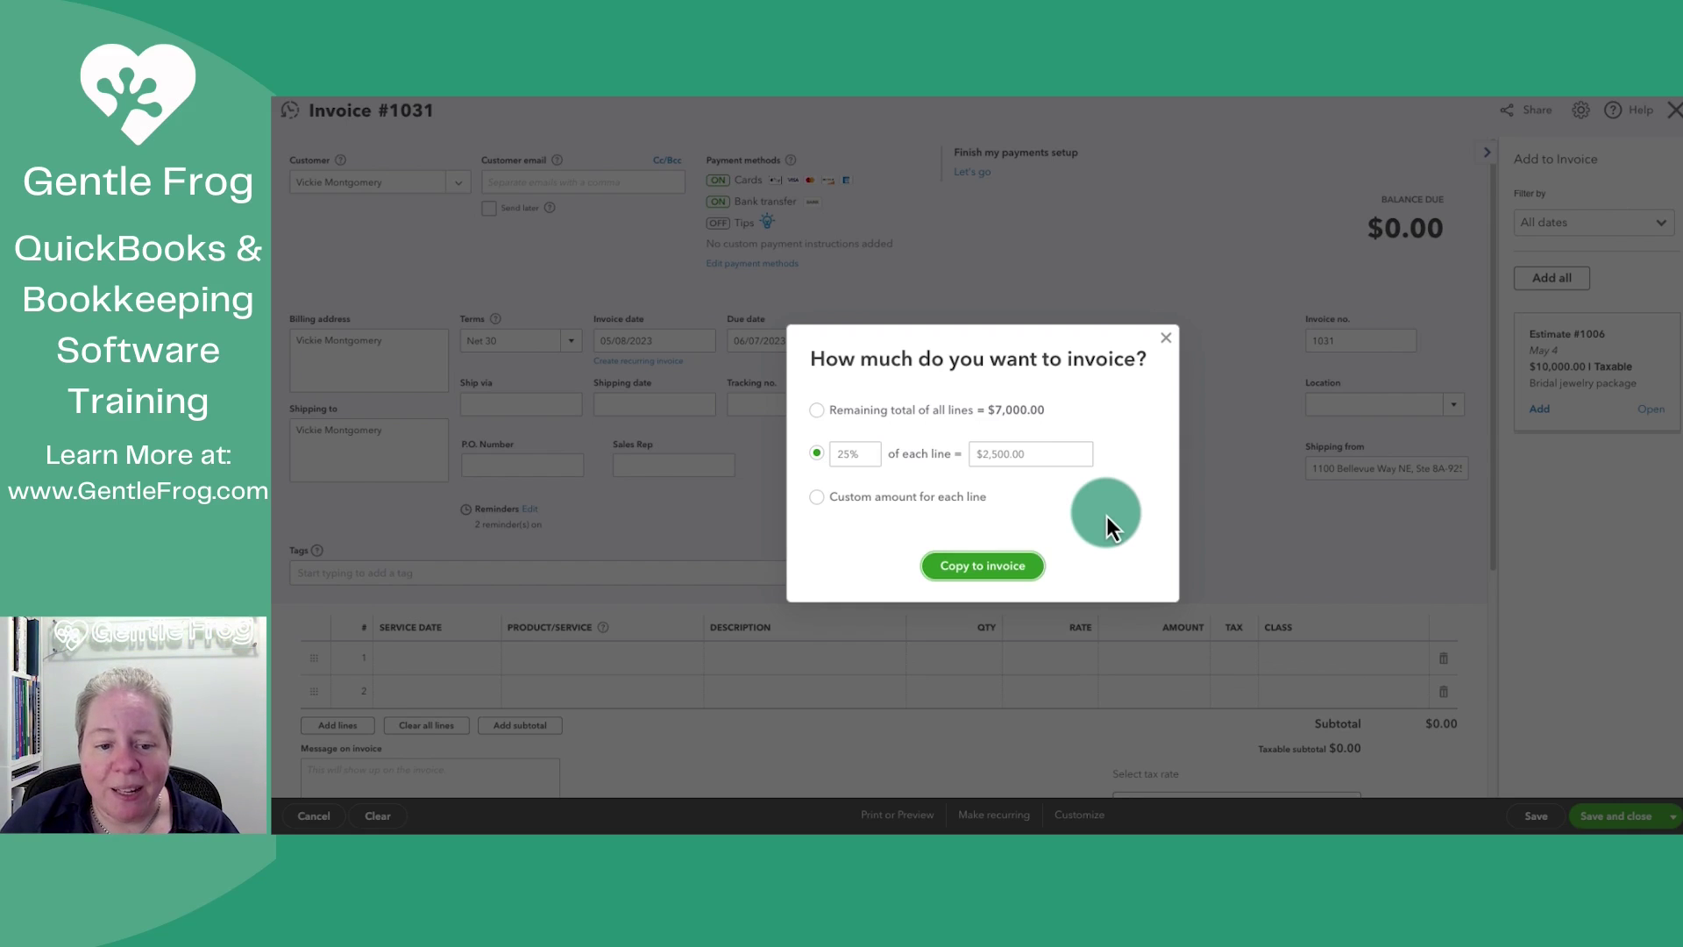
Choose Custom amount for each line and copy the Bridal jewelry package line into invoice #1031.
{"action": "left_click", "coordinate": [813, 411]}
{"action": "left_click", "coordinate": [817, 454]}
{"action": "left_click", "coordinate": [817, 502]}
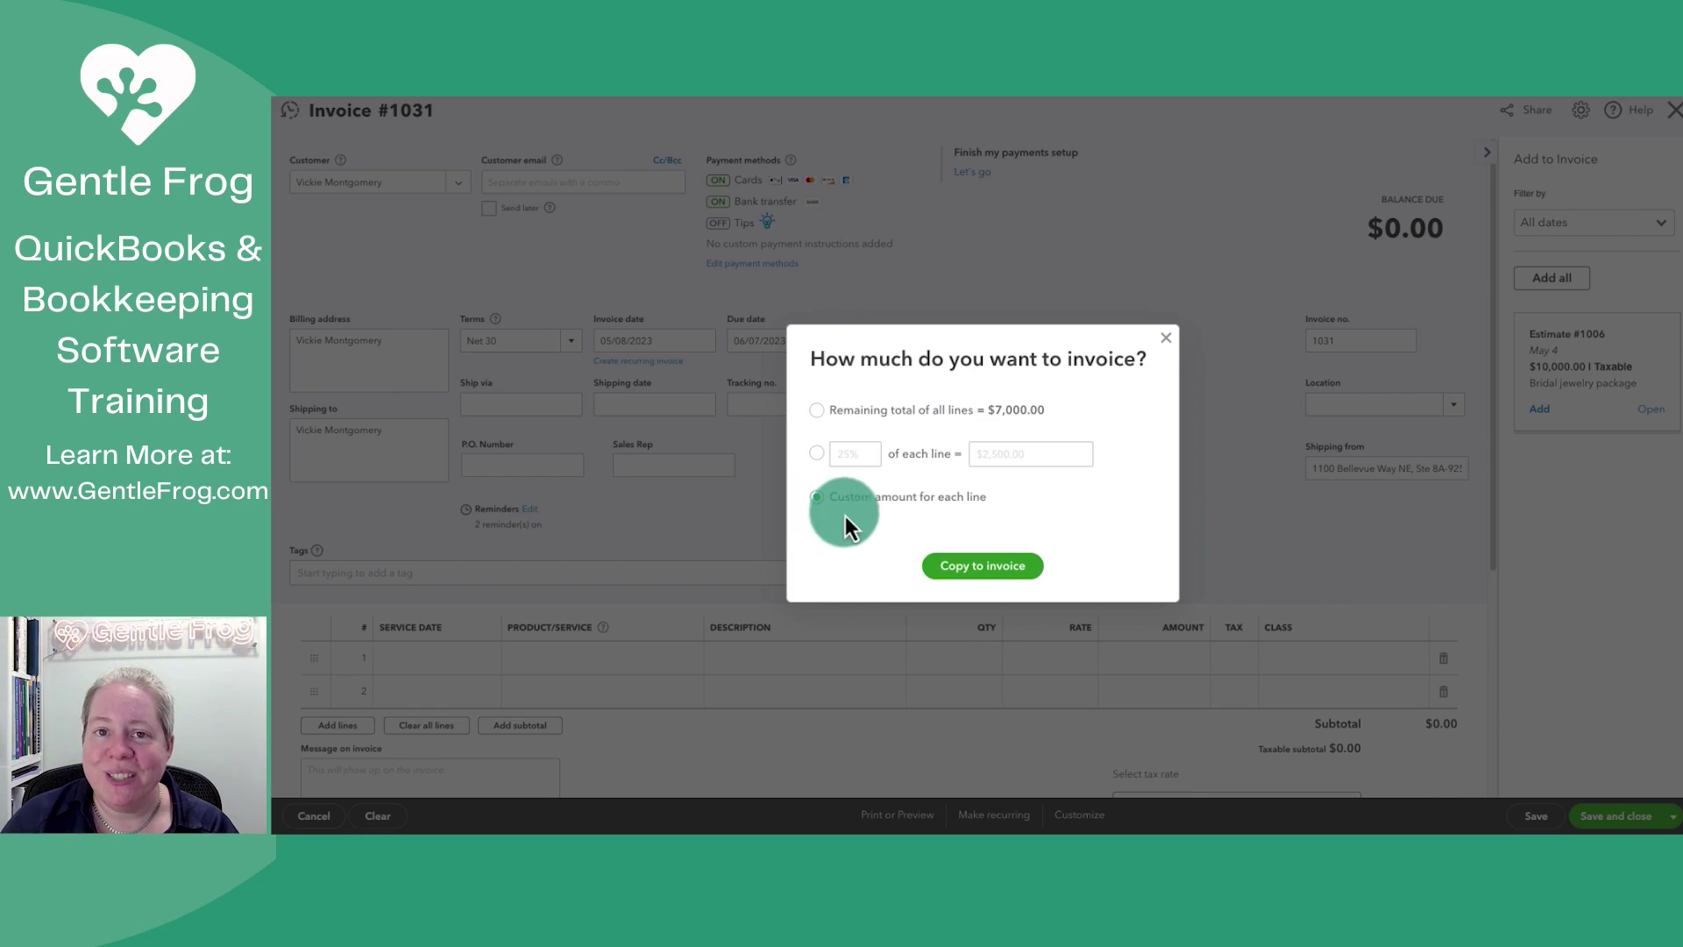
{"action": "left_click", "coordinate": [982, 565]}
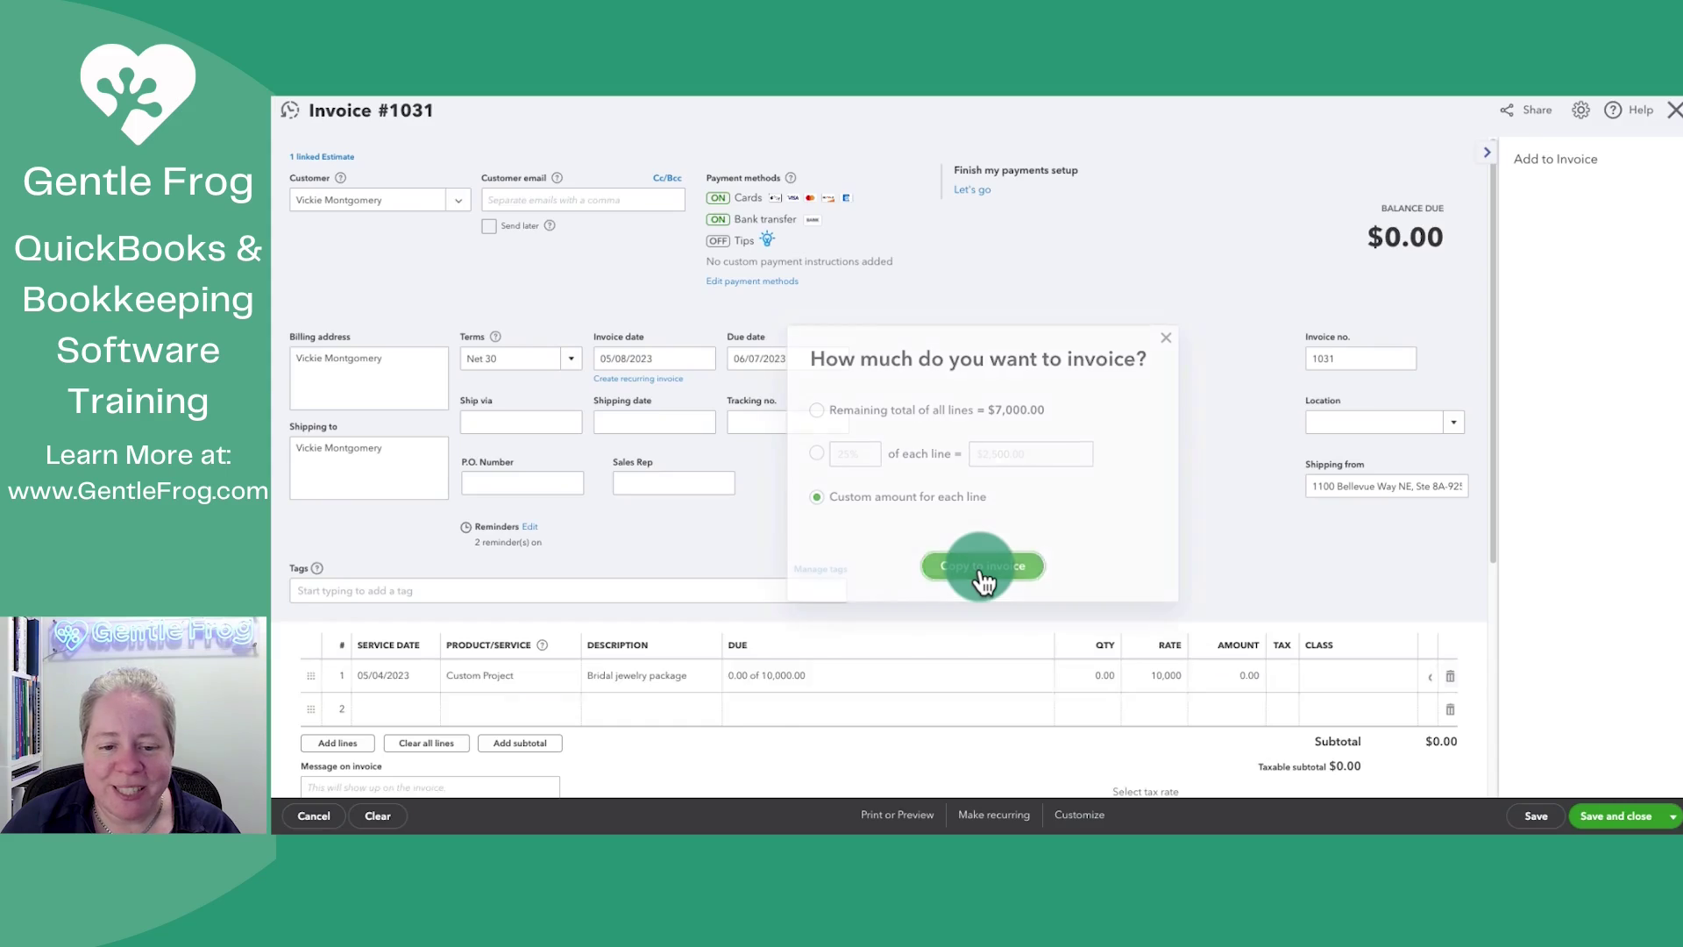
Set the Bridal jewelry package line's due amount to 1,000.00 and save and close invoice #1031.
{"action": "left_click", "coordinate": [713, 676]}
{"action": "left_click", "coordinate": [958, 683]}
{"action": "type", "text": "1,000"}
{"action": "key", "text": "Tab"}
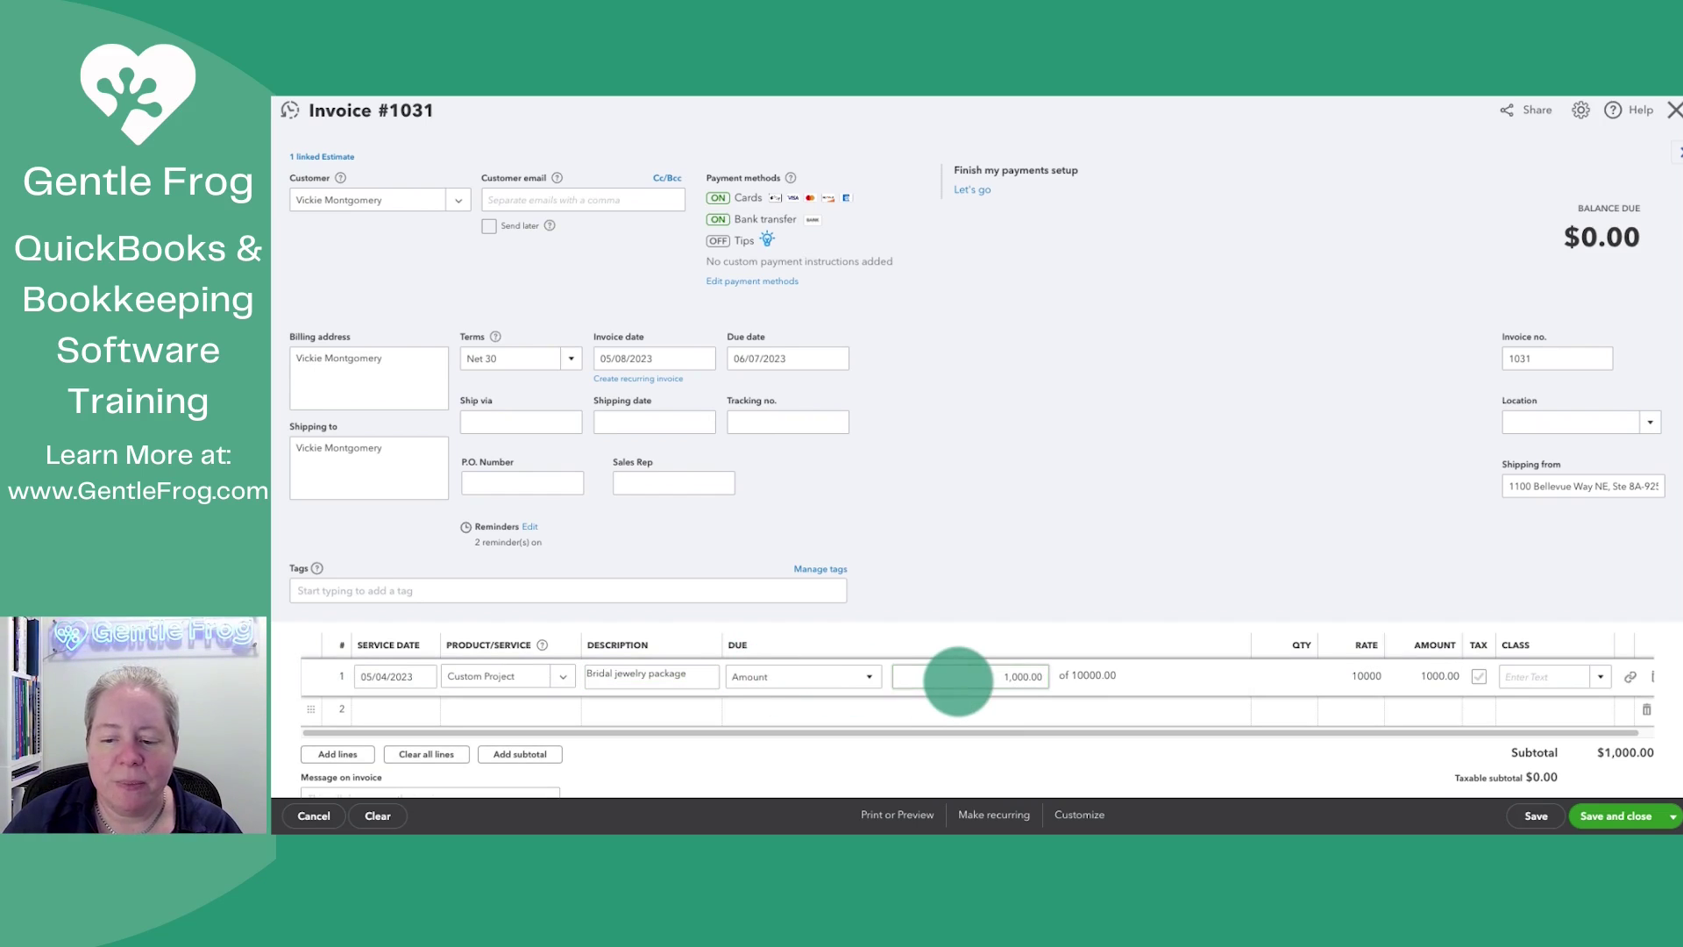
{"action": "left_click", "coordinate": [1421, 552]}
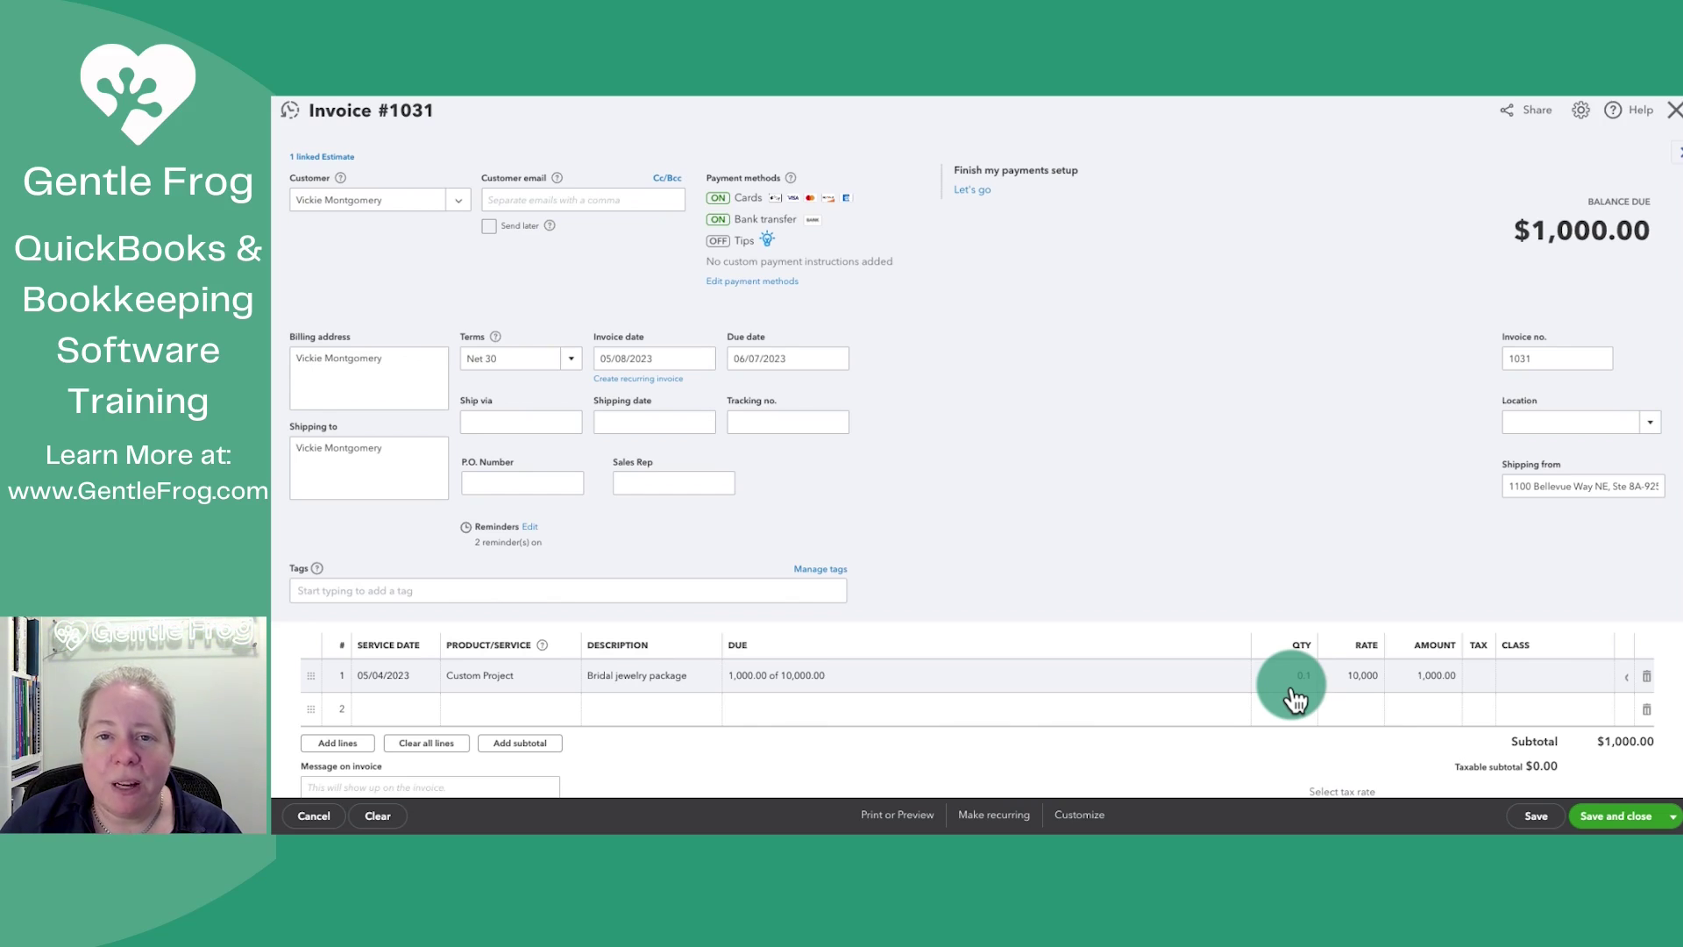
{"action": "left_click", "coordinate": [776, 679]}
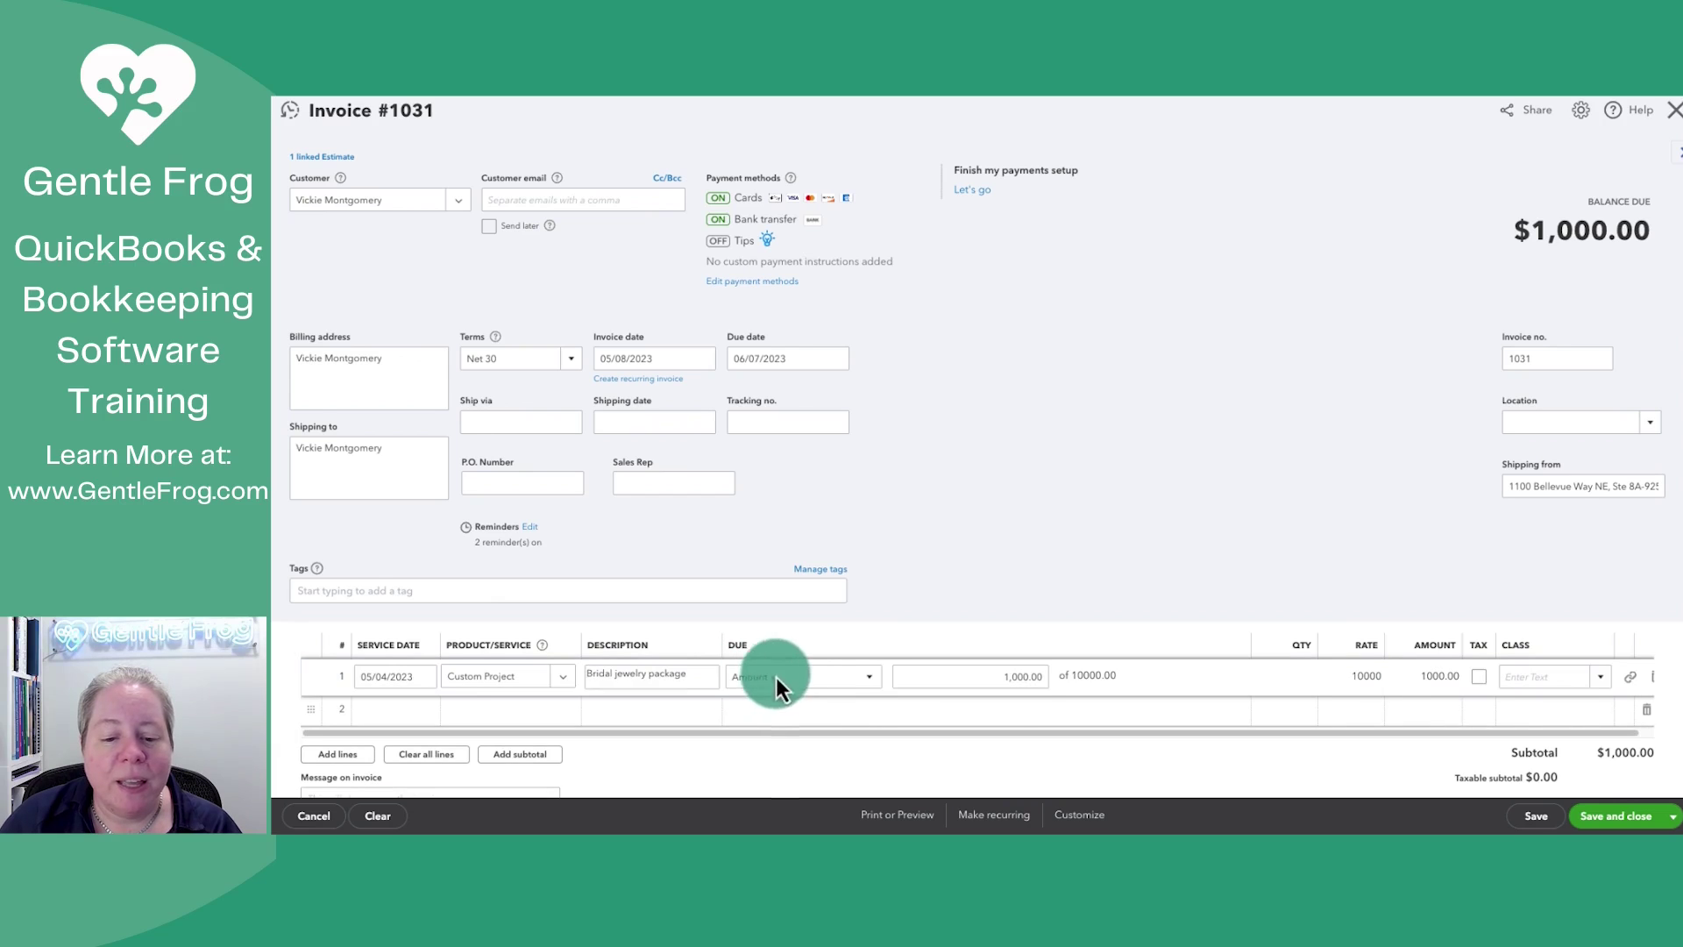
{"action": "left_click", "coordinate": [869, 679]}
{"action": "left_click", "coordinate": [870, 679]}
{"action": "left_click", "coordinate": [940, 677]}
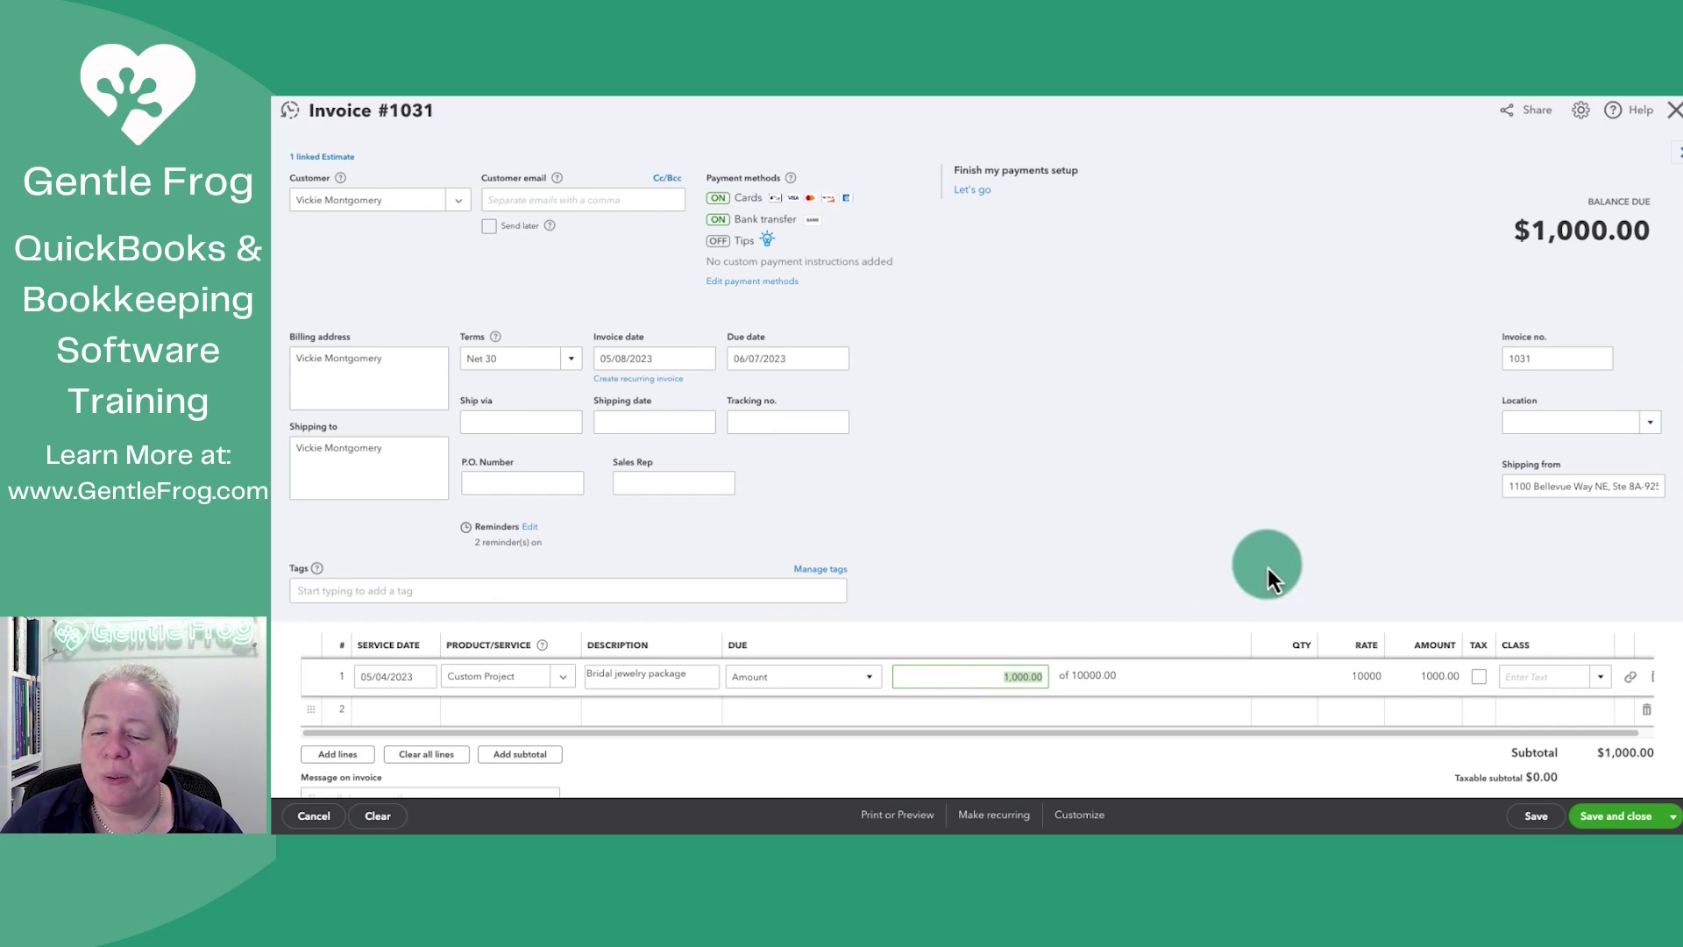
{"action": "left_click", "coordinate": [1344, 540]}
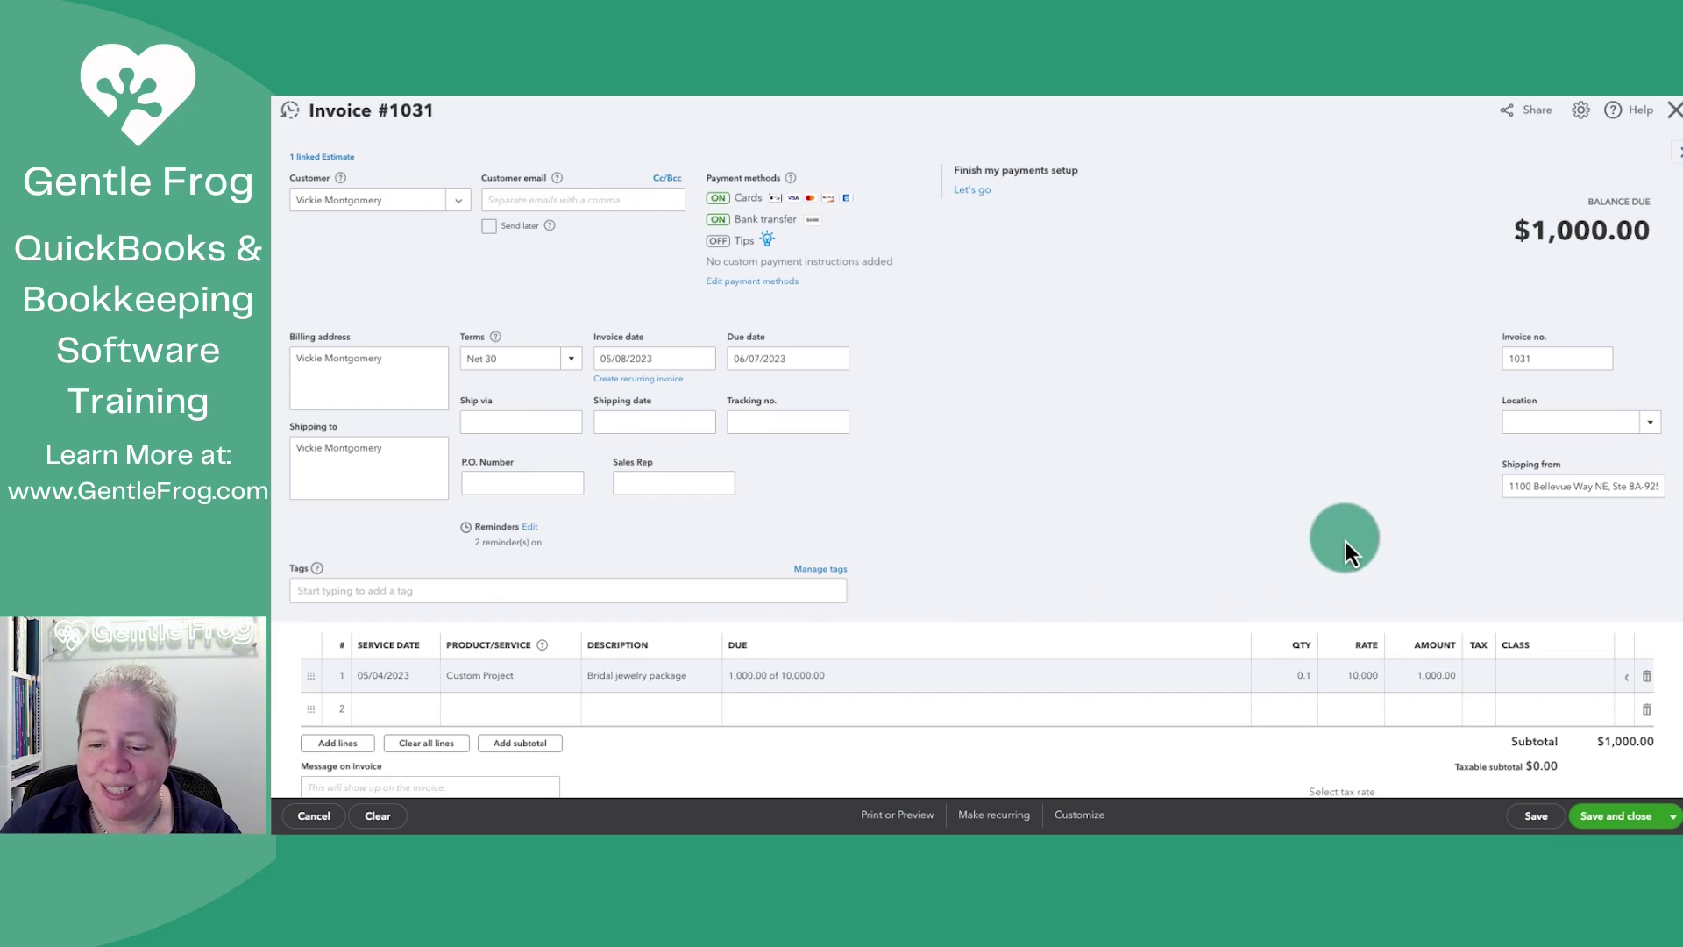
{"action": "left_click", "coordinate": [1613, 818]}
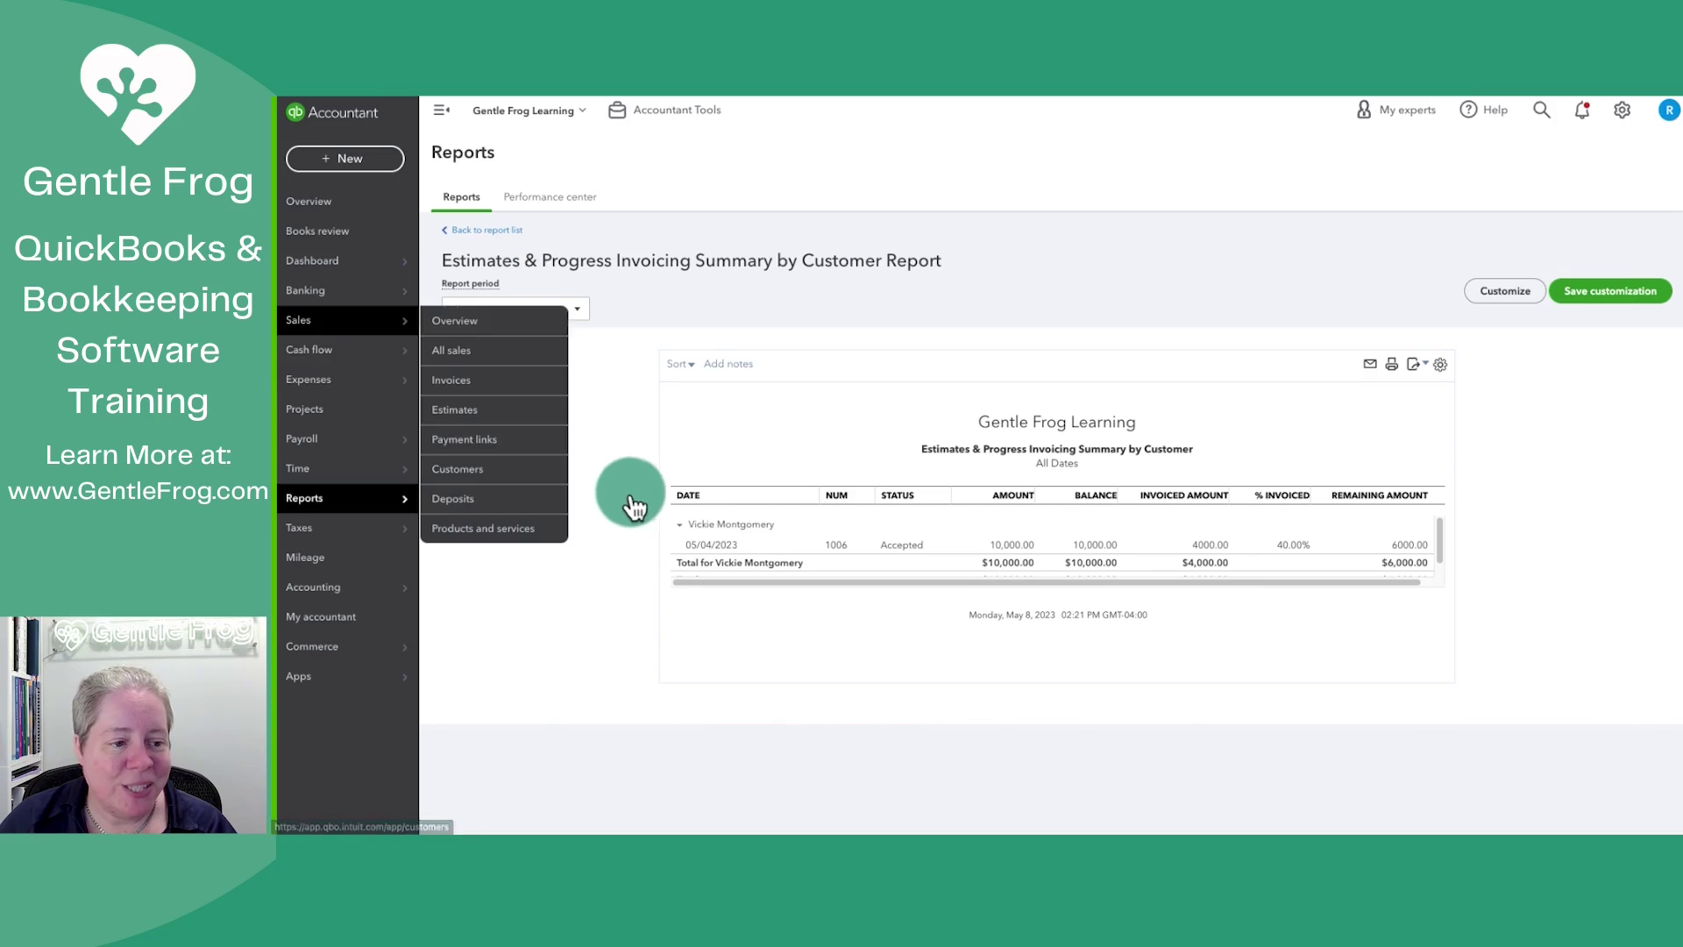
With the report showing $4,000 invoiced and $6,000 remaining, open the Sales customer list.
{"action": "left_click", "coordinate": [469, 477]}
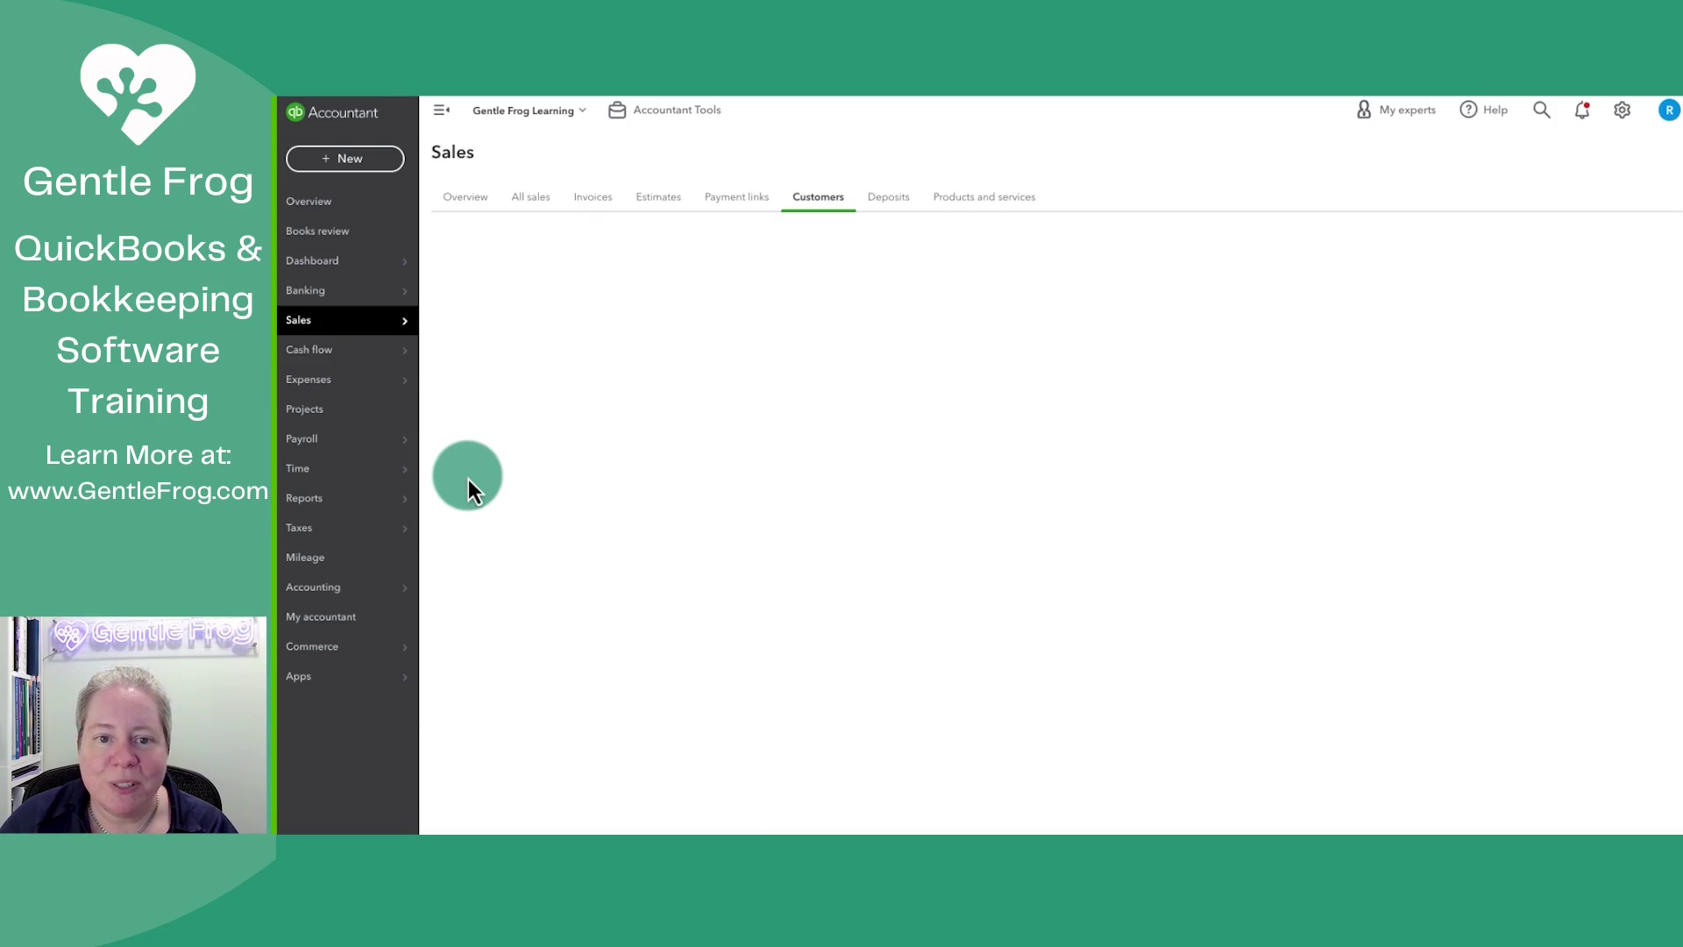
Search for the customer and open estimate 1006's summary linked to Invoices #1030 and #1031.
{"action": "left_click", "coordinate": [795, 433]}
{"action": "type", "text": "vickie"}
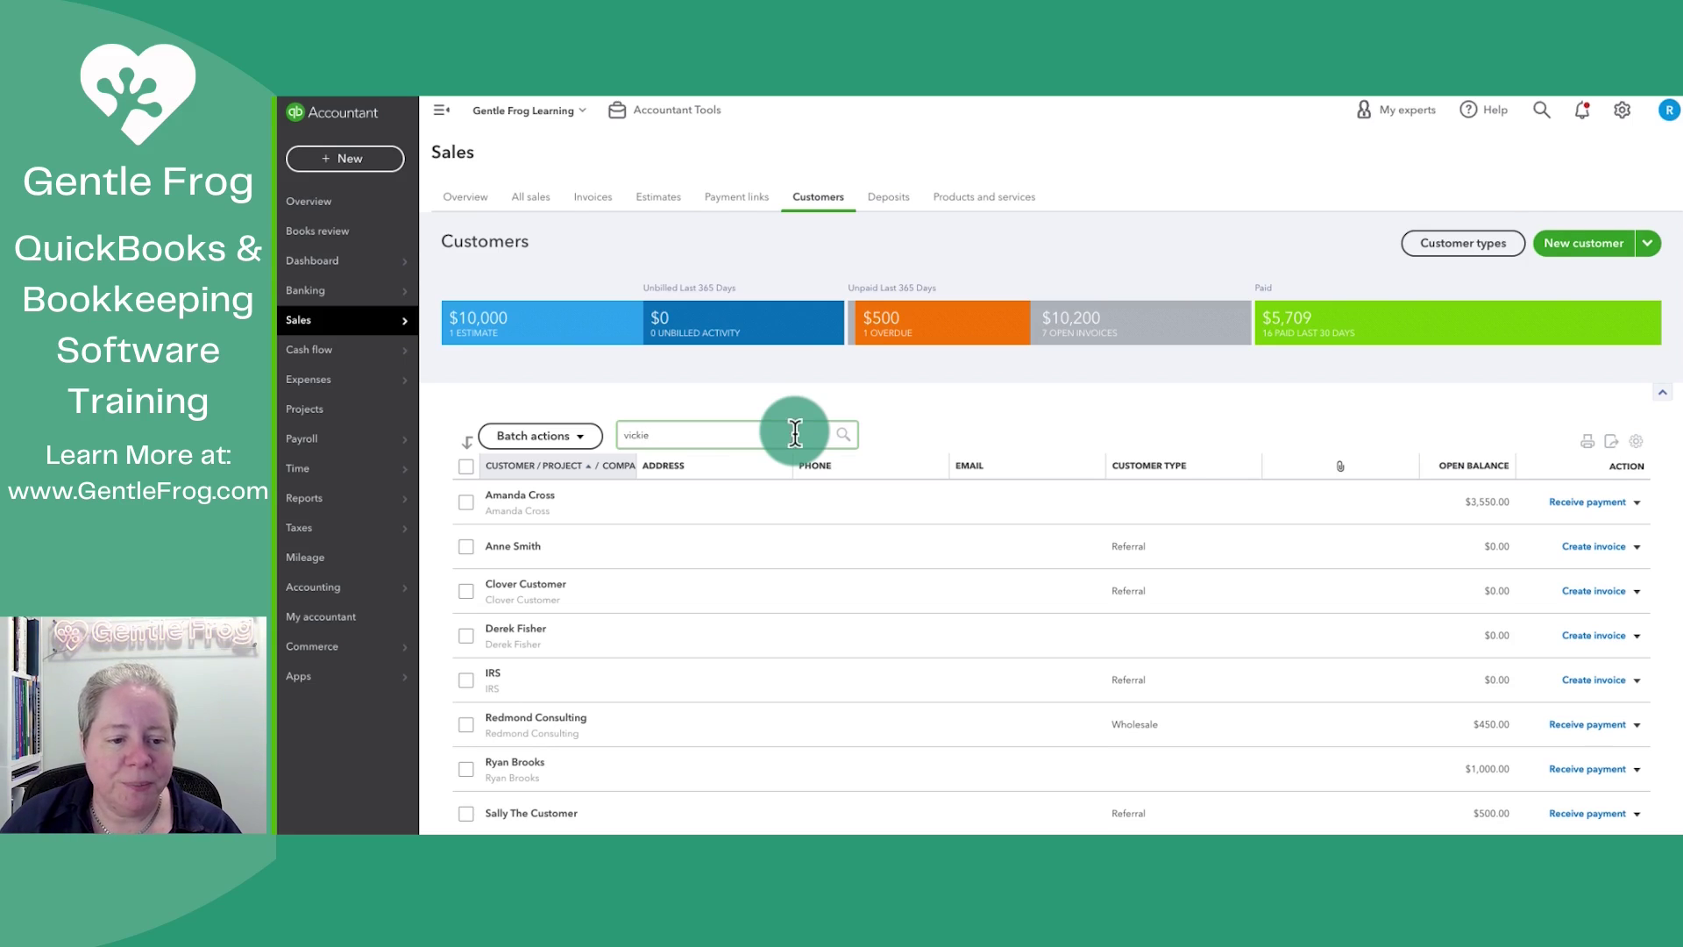
{"action": "key", "text": "Return"}
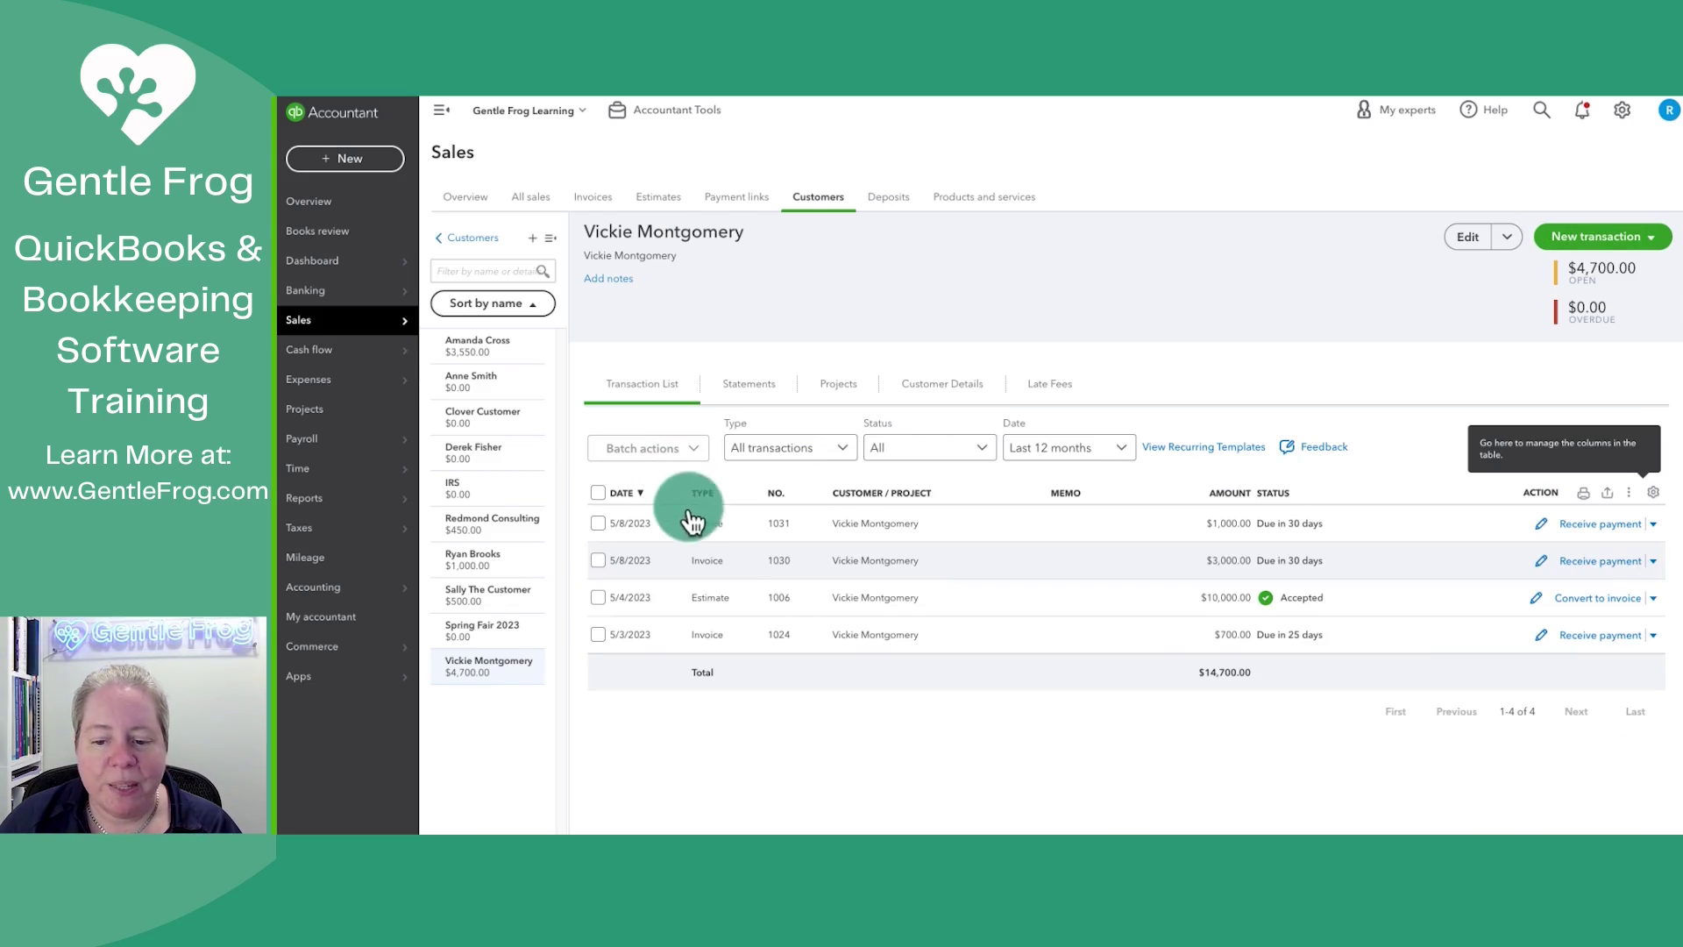
{"action": "left_click", "coordinate": [720, 604]}
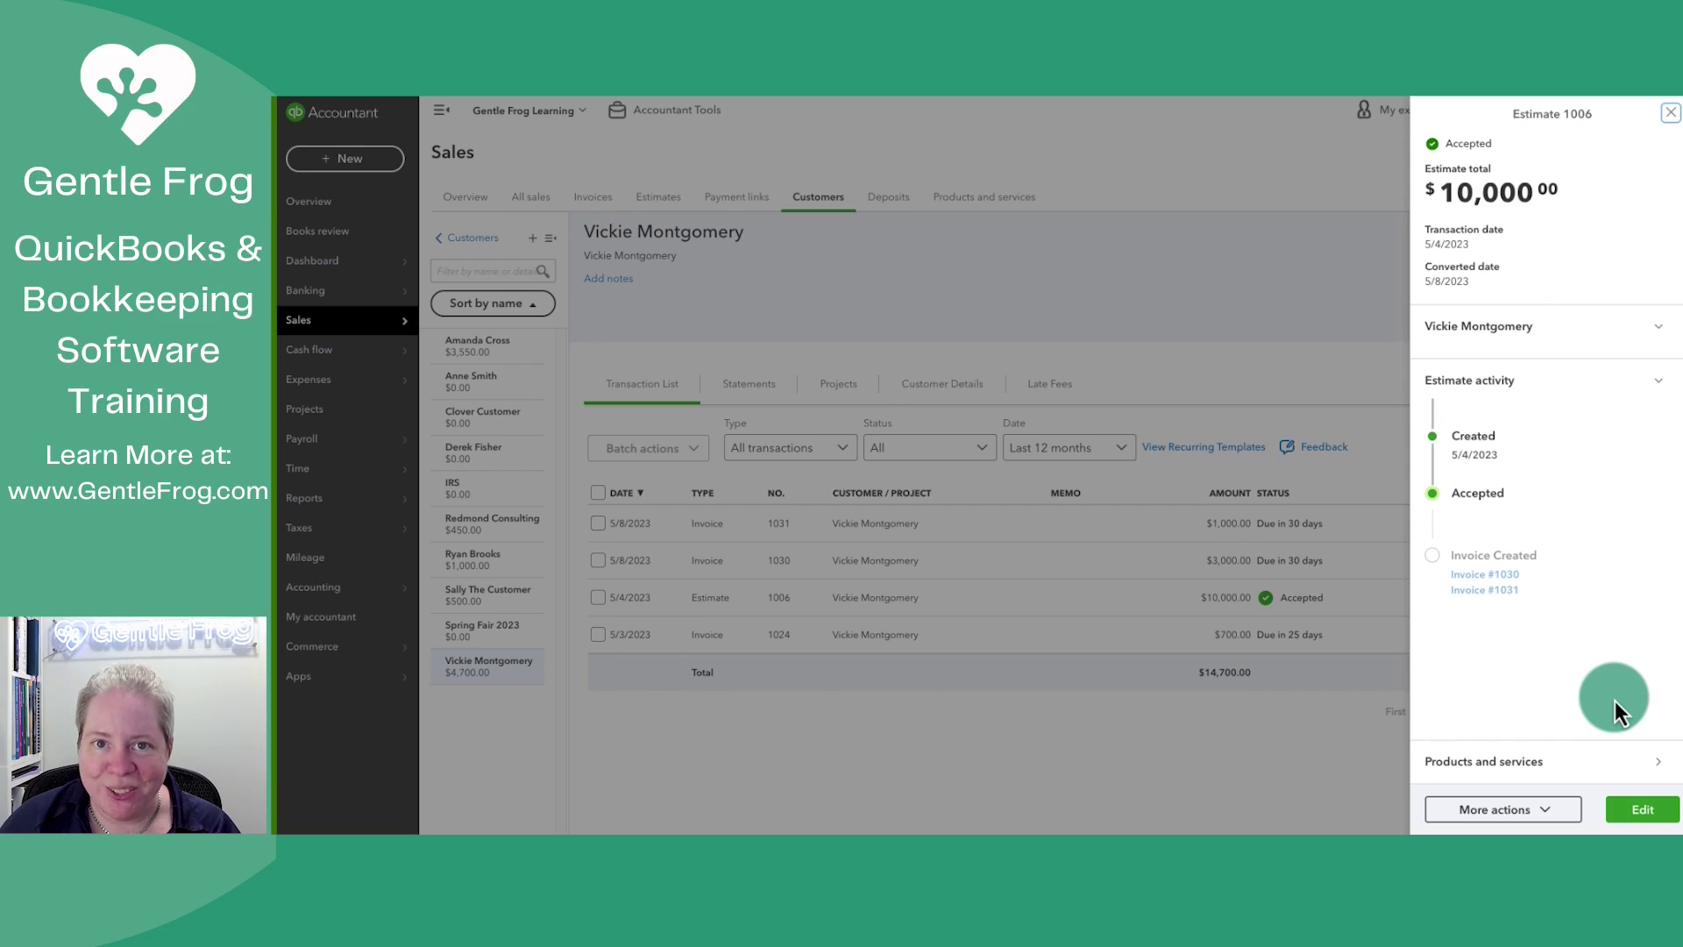
Open the full $10,000 estimate 1006 from its side panel for editing.
{"action": "left_click", "coordinate": [1646, 810]}
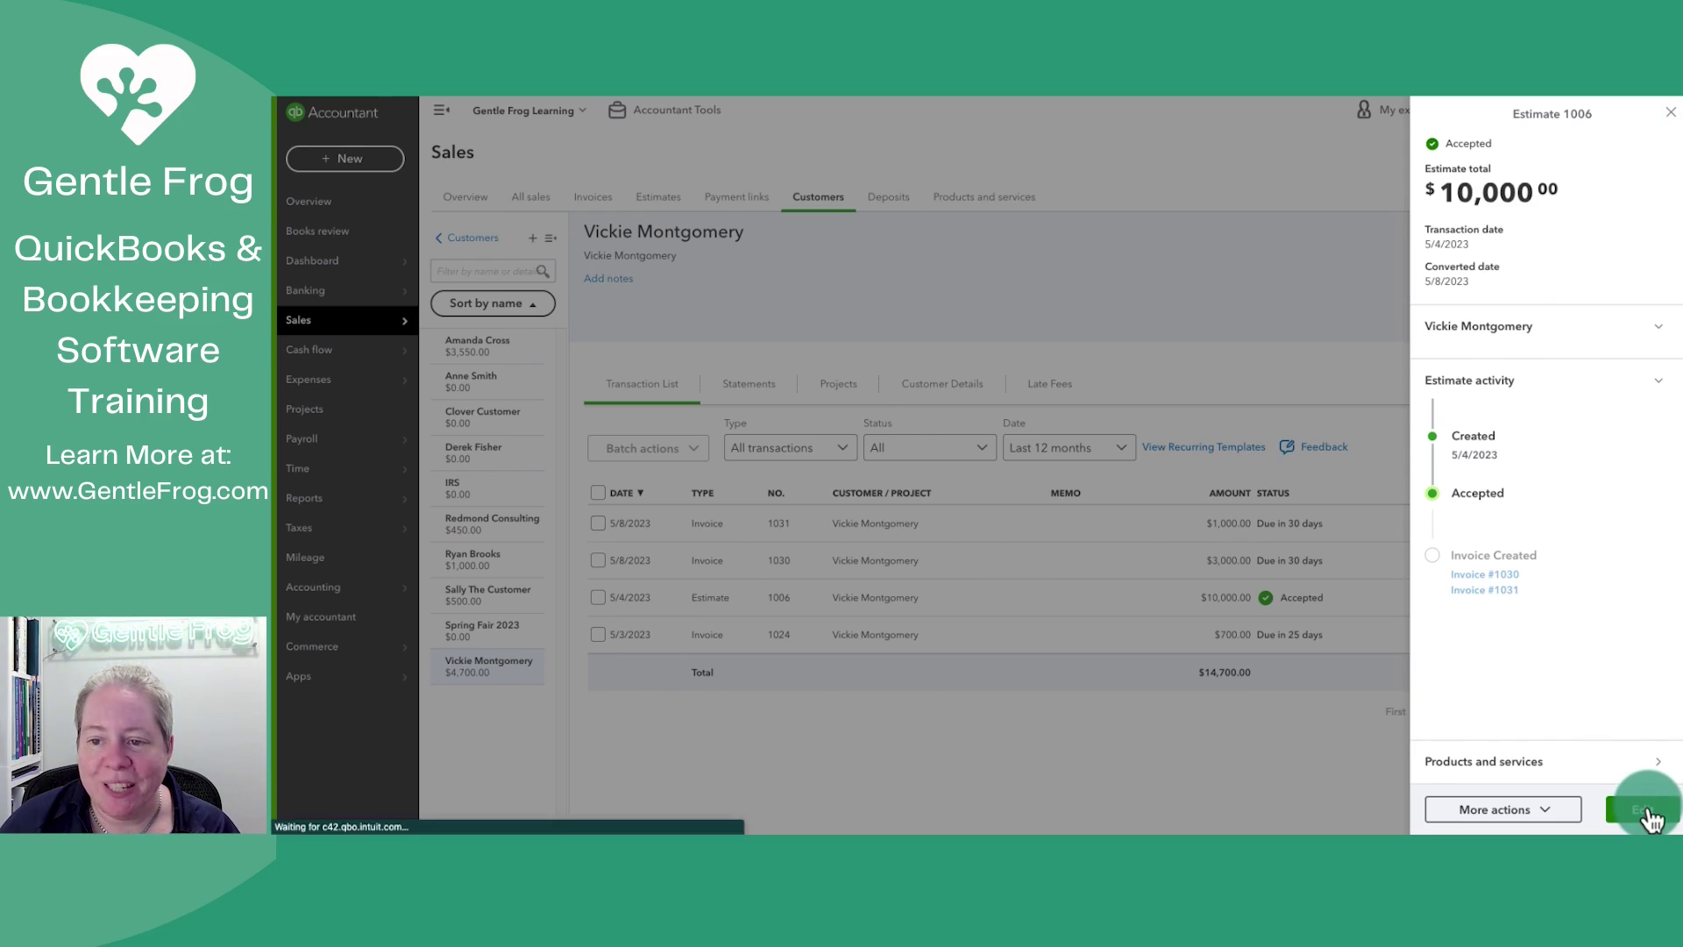